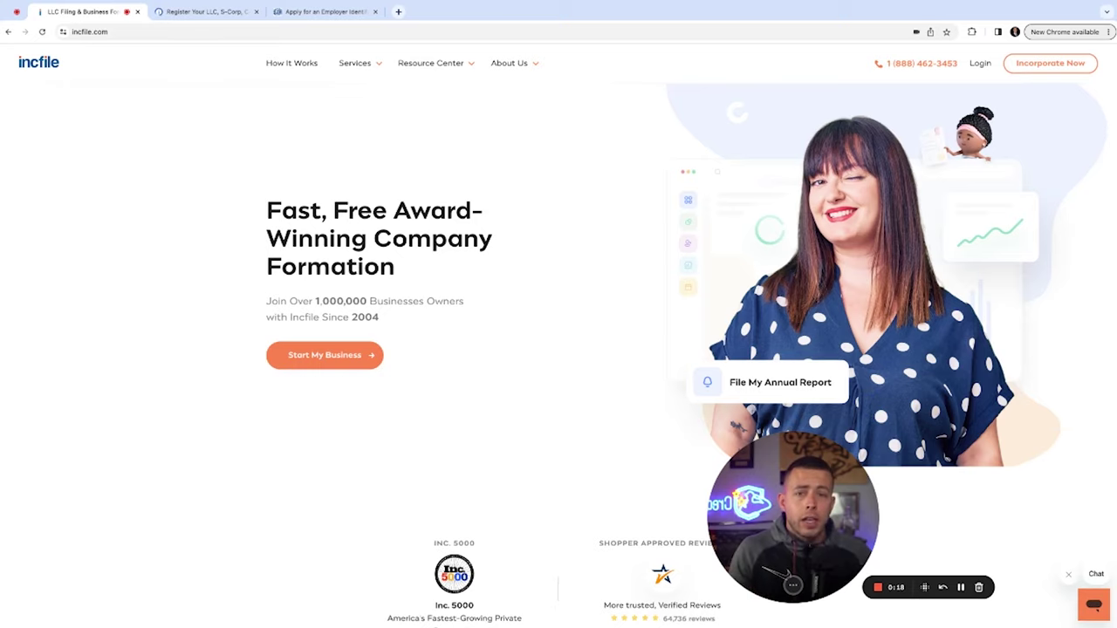
# Start a new formation order with entity type LLC and state of formation Florida
pyautogui.click(346, 357)
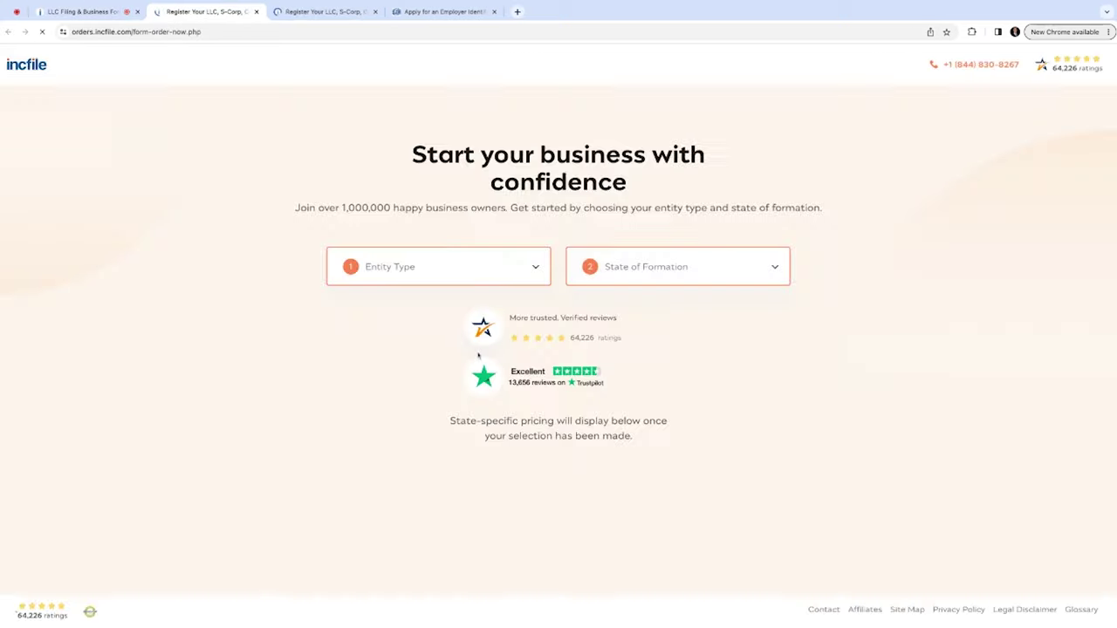
pyautogui.click(515, 278)
pyautogui.click(473, 302)
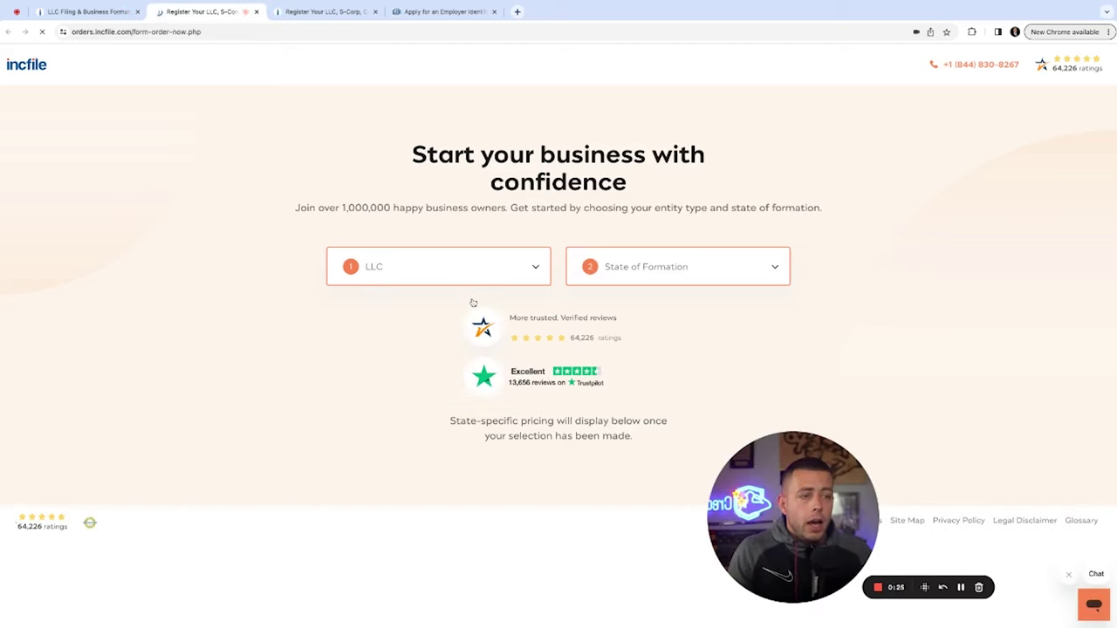
pyautogui.click(601, 275)
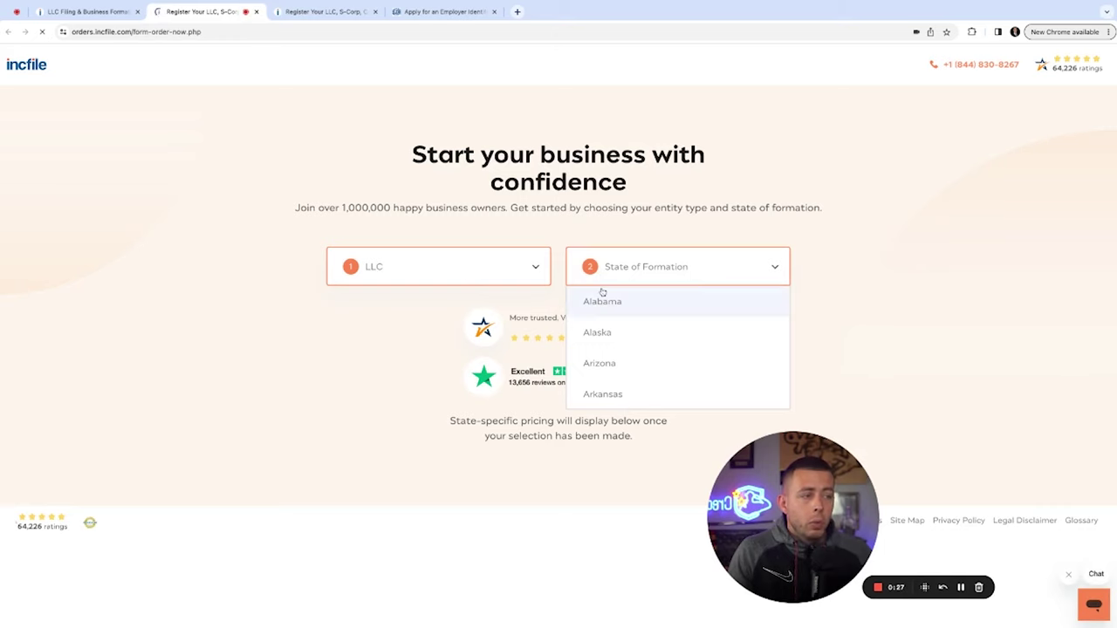
pyautogui.scroll(-3, 622, 331)
pyautogui.scroll(1, 623, 331)
pyautogui.click(623, 326)
# Compare the packages, highlighting Silver's $125 state fee and its FREE Registered Agent Service
pyautogui.scroll(-5, 928, 302)
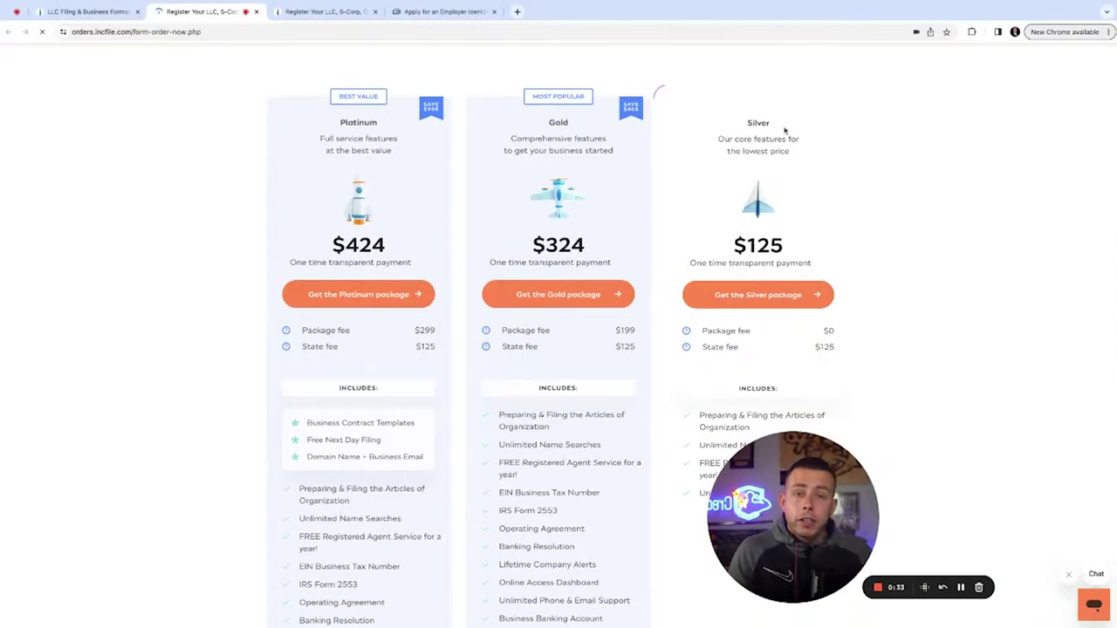
pyautogui.moveTo(708, 347); pyautogui.dragTo(835, 346)
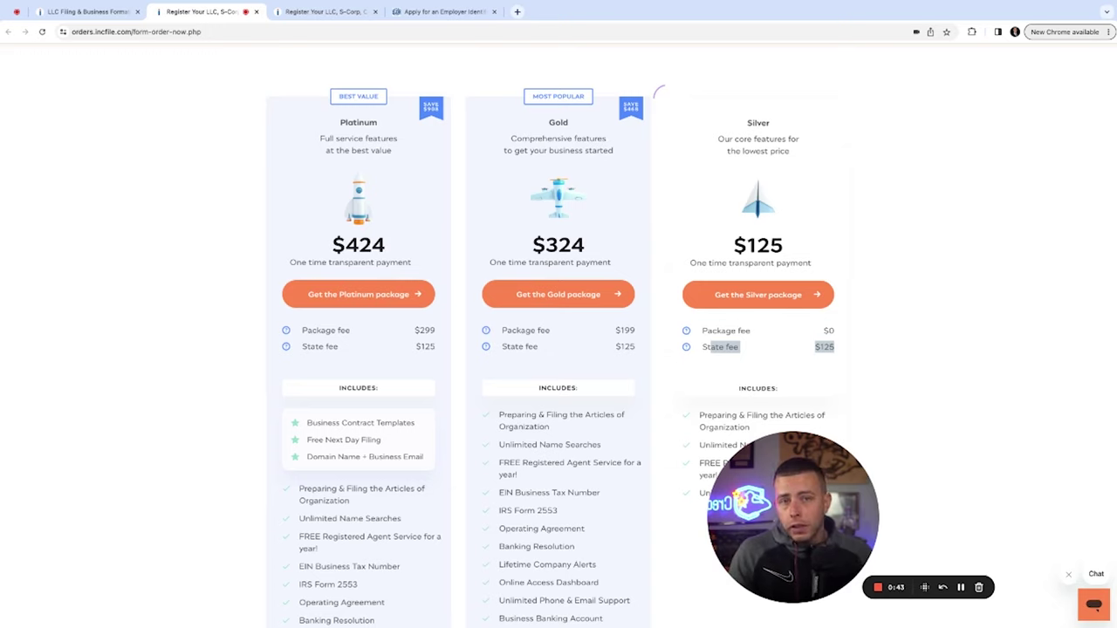
pyautogui.moveTo(840, 332); pyautogui.dragTo(823, 331)
pyautogui.scroll(-3, 783, 283)
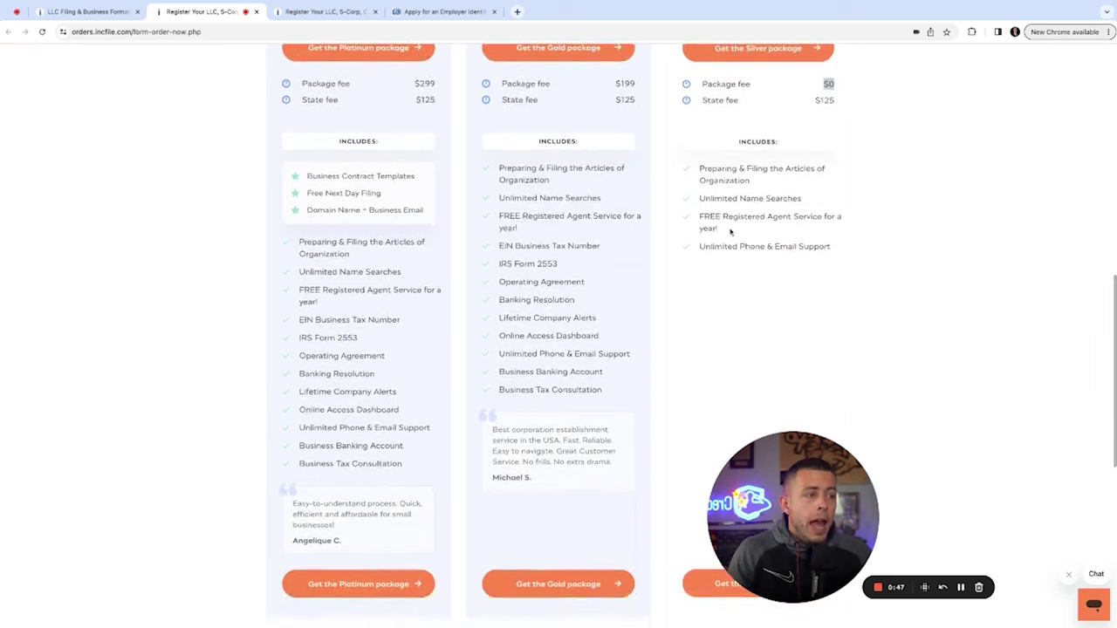
pyautogui.moveTo(700, 214); pyautogui.dragTo(831, 221)
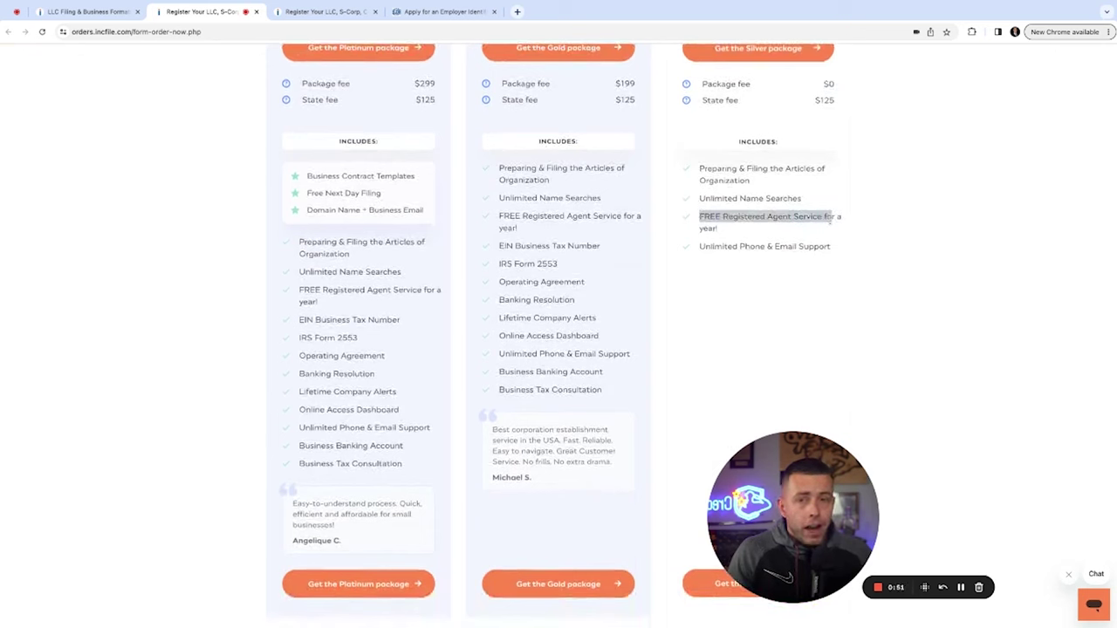
pyautogui.moveTo(830, 221); pyautogui.dragTo(826, 217)
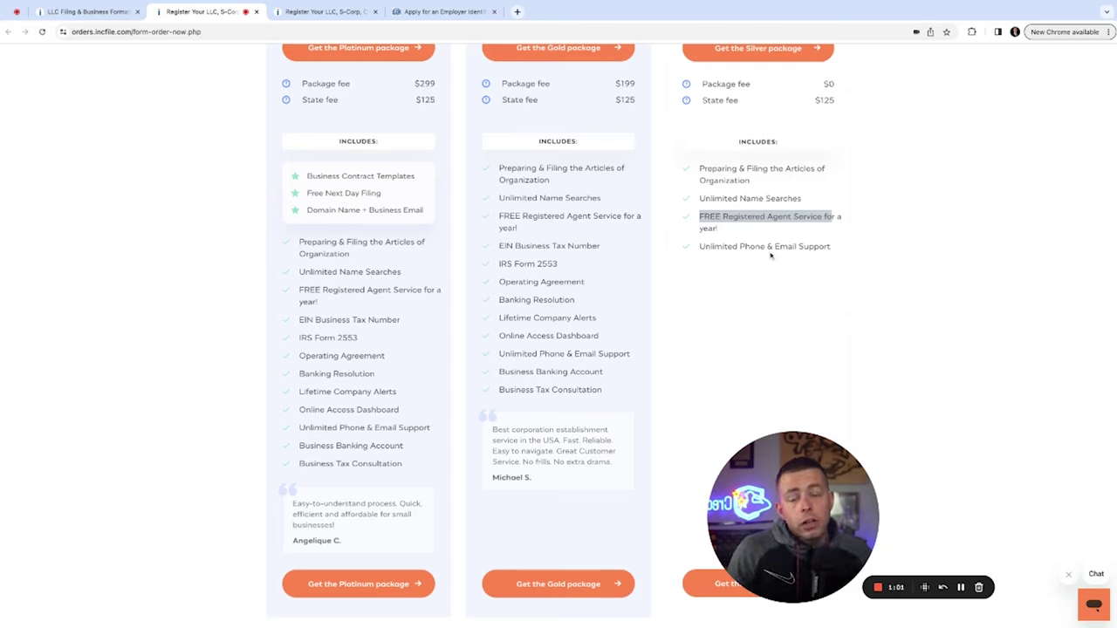
pyautogui.scroll(-1, 770, 255)
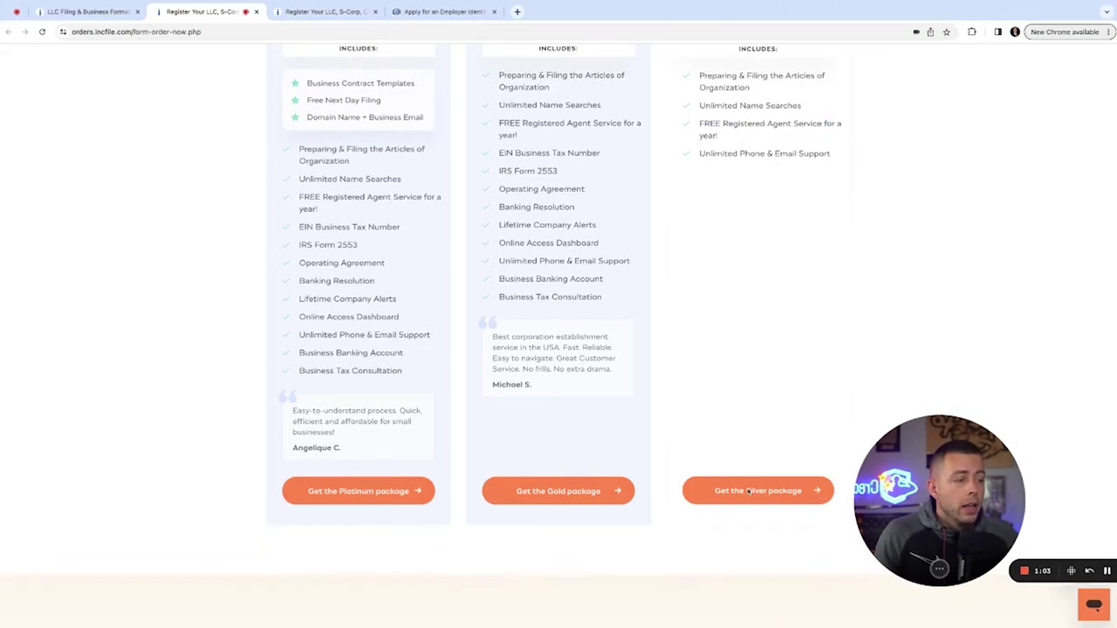
# Choose the $0 Silver package and submit the contact person and mailing address form
pyautogui.click(758, 493)
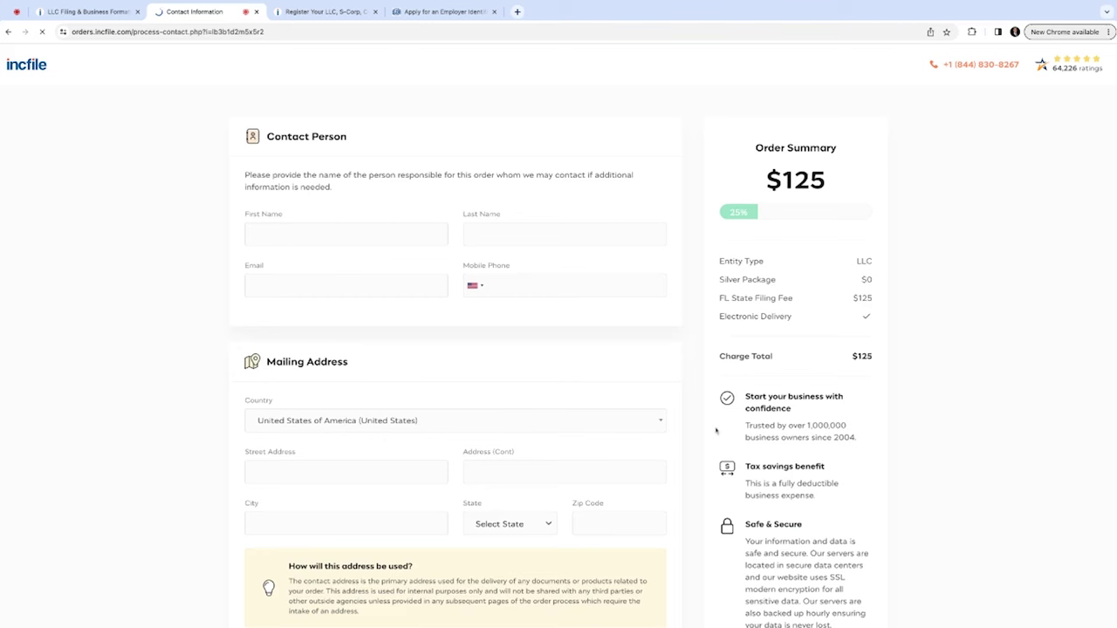
pyautogui.scroll(-1, 633, 355)
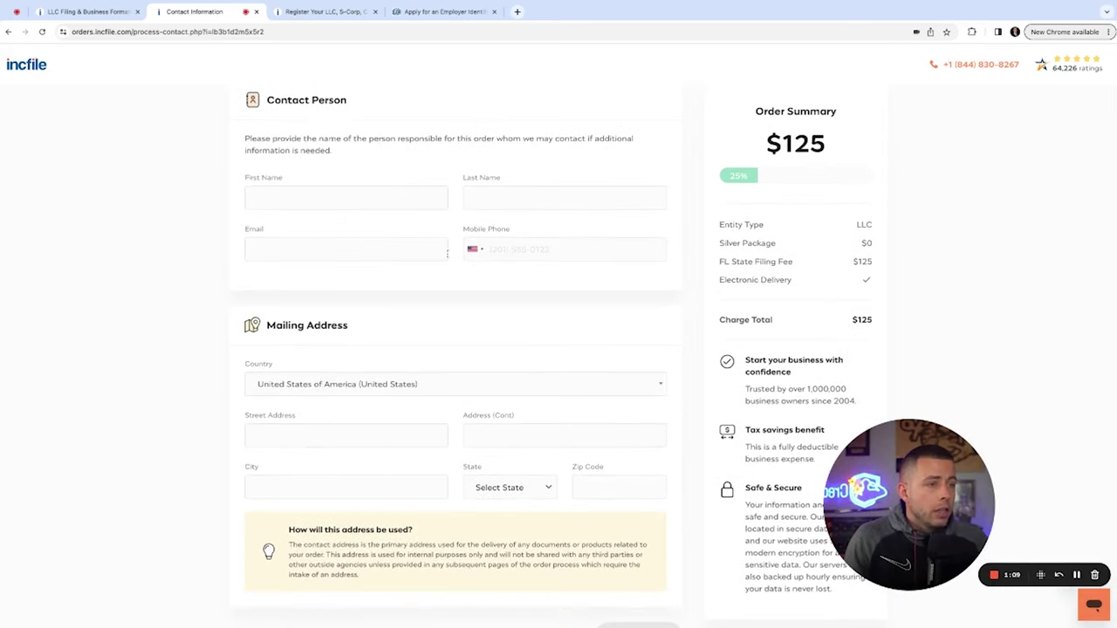
pyautogui.scroll(-3, 506, 274)
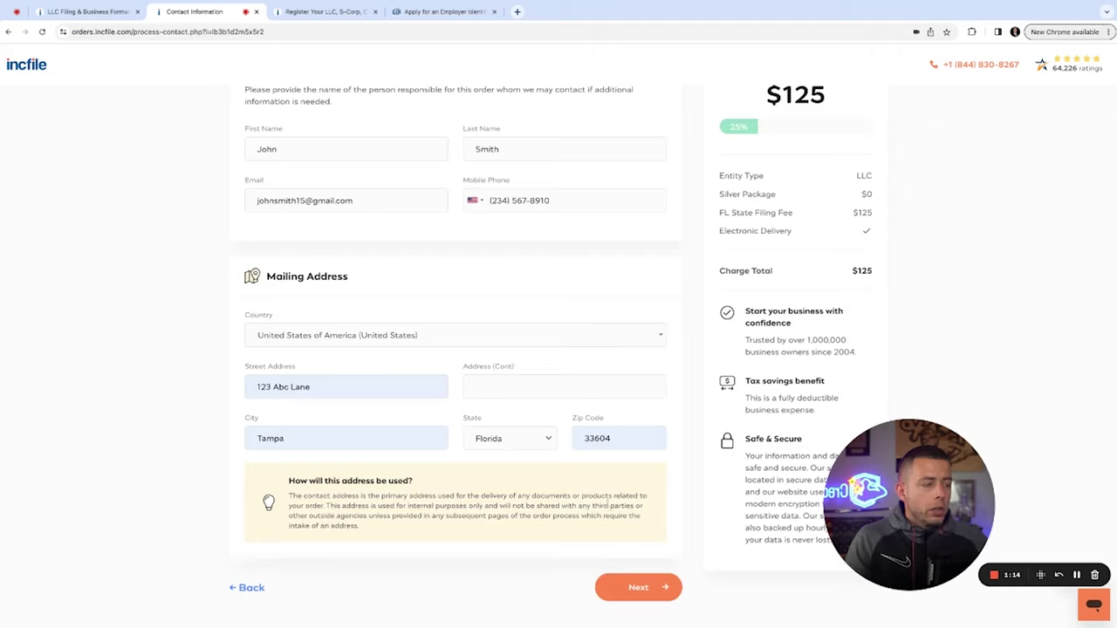
pyautogui.scroll(1, 606, 506)
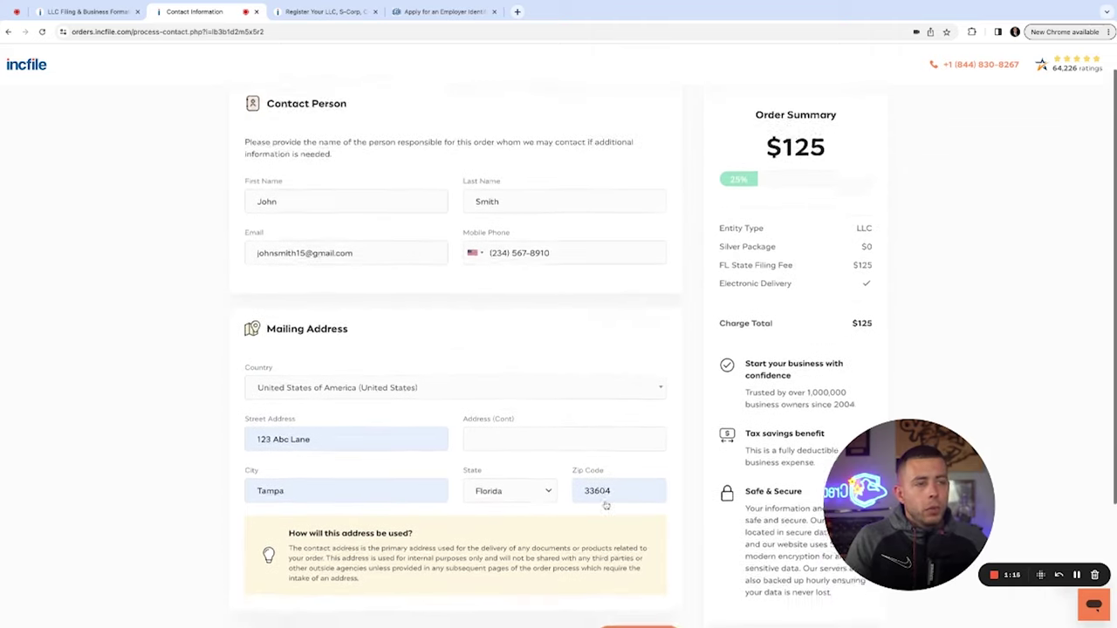
pyautogui.scroll(-2, 606, 504)
pyautogui.click(638, 551)
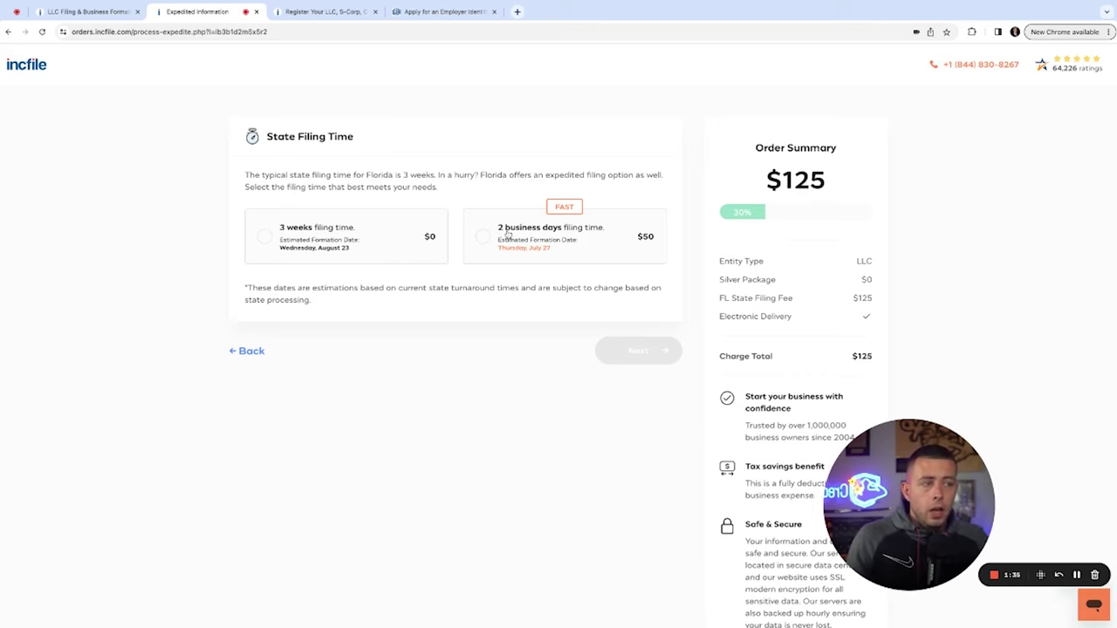
# Select the 3-week state filing time at $0
pyautogui.click(338, 247)
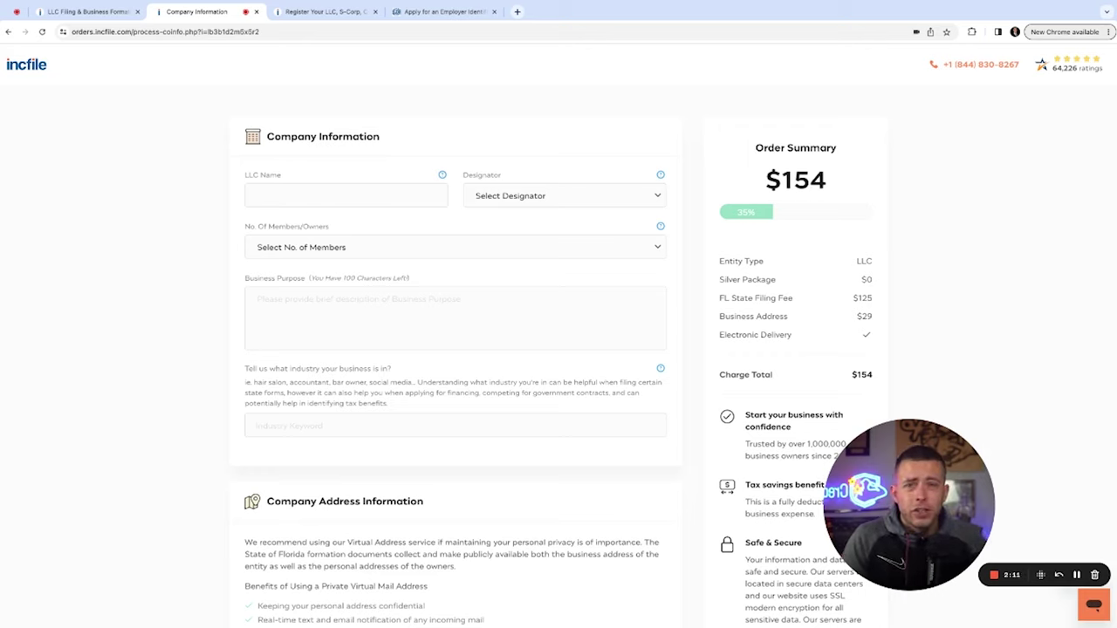
# Enter the LLC name 'JS Consulting' with the LLC designator
pyautogui.click(345, 196)
pyautogui.write('JS Consulting')
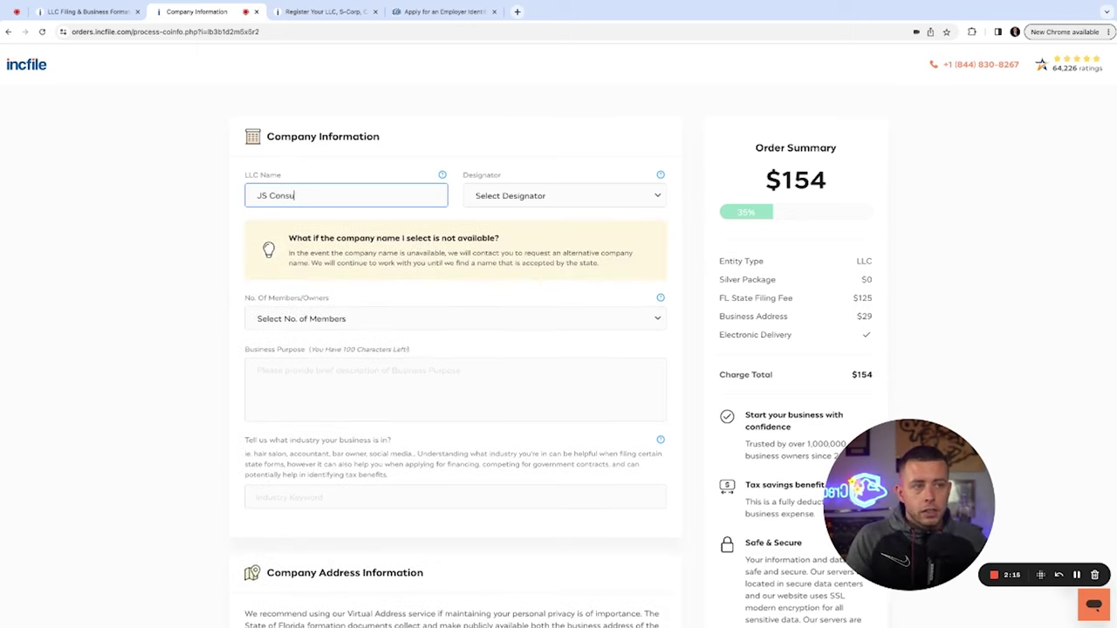
pyautogui.click(500, 198)
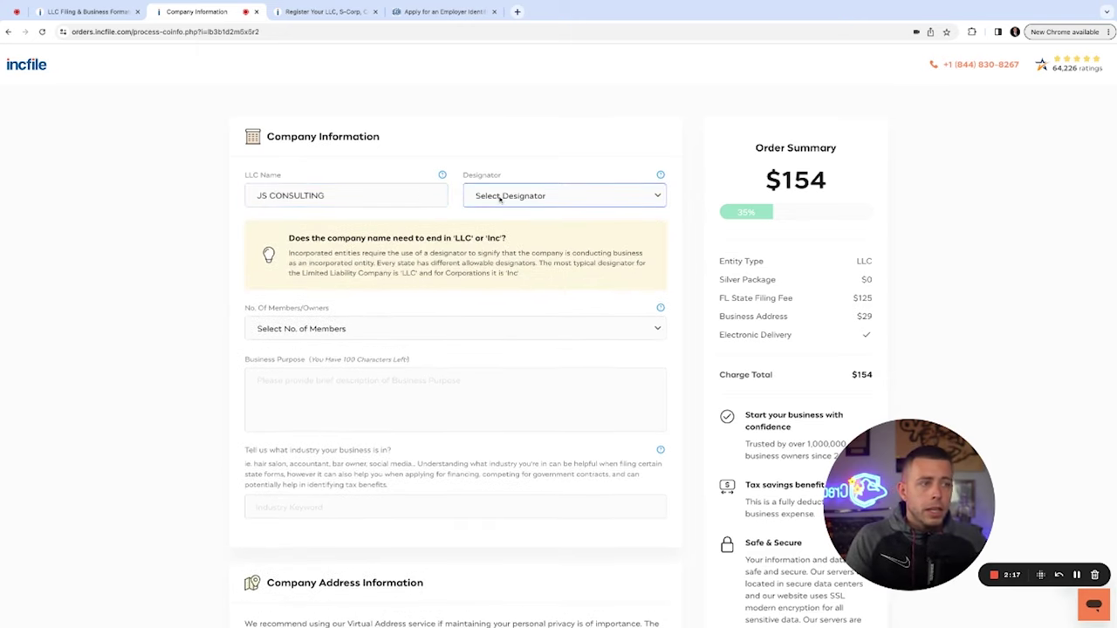
pyautogui.click(502, 212)
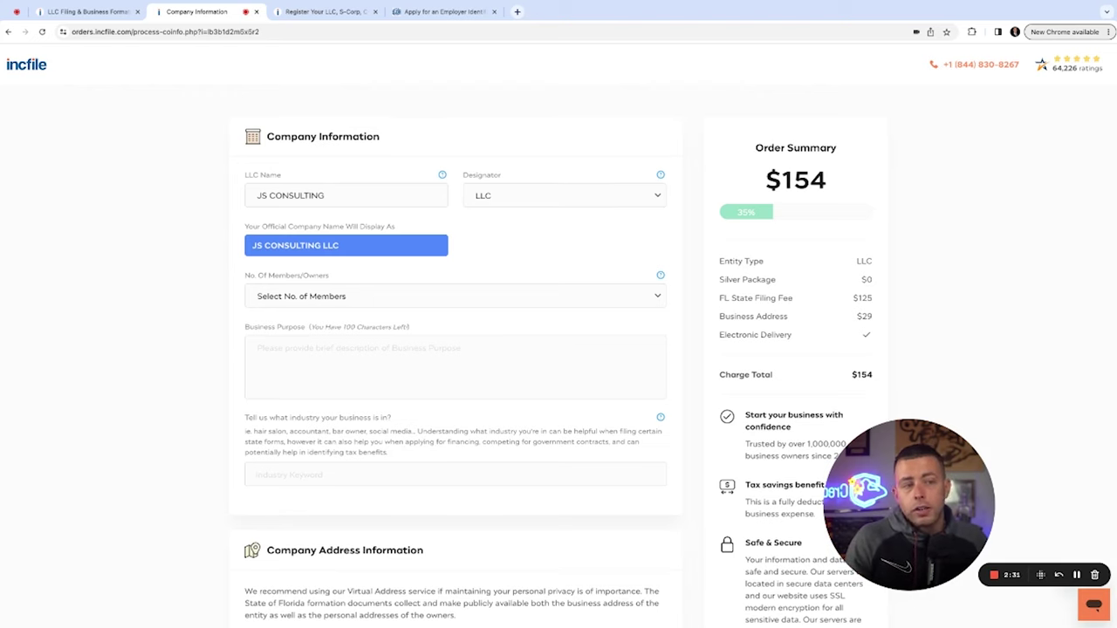
# Set business purpose 'consulting' and industry 541611 Administrative management consulting services
pyautogui.click(319, 342)
pyautogui.write('consulting')
pyautogui.click(329, 426)
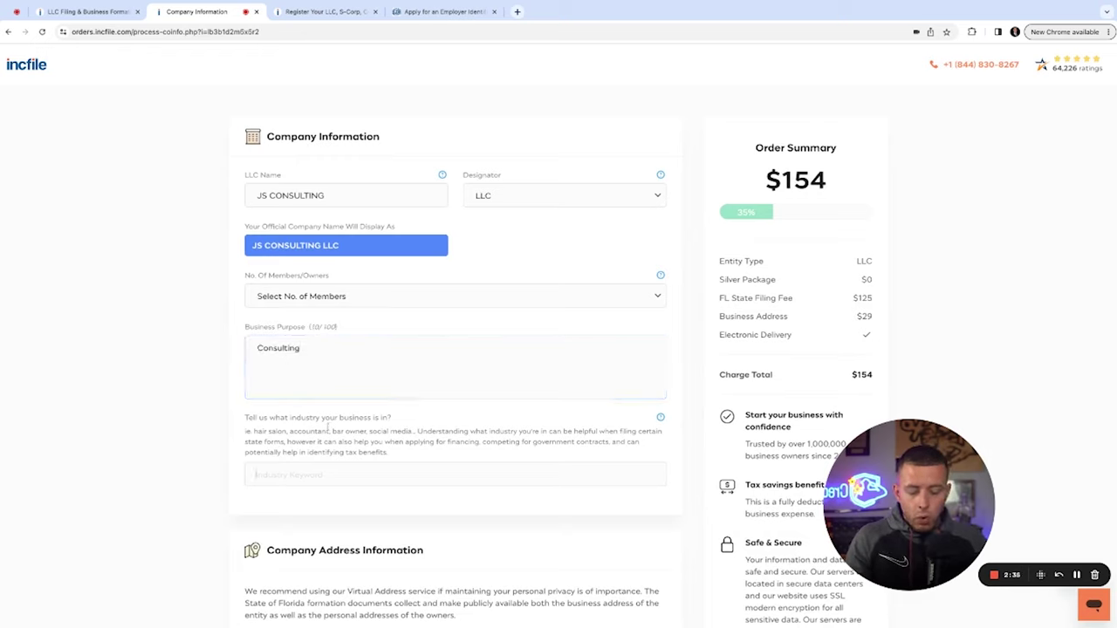
pyautogui.press('Tab')
pyautogui.write('consultings')
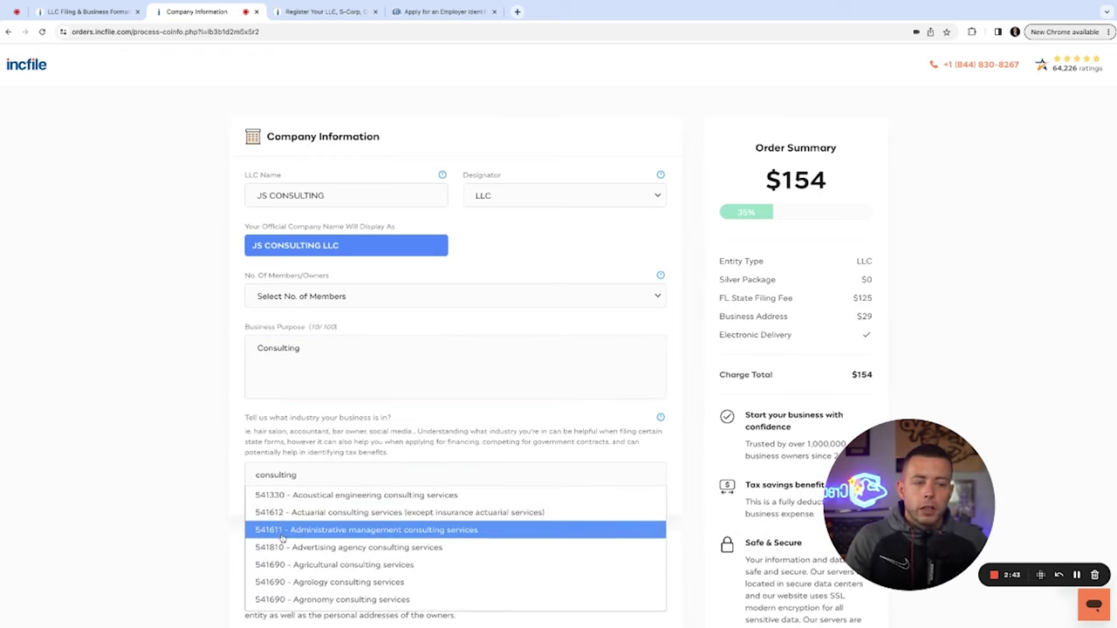
pyautogui.click(282, 534)
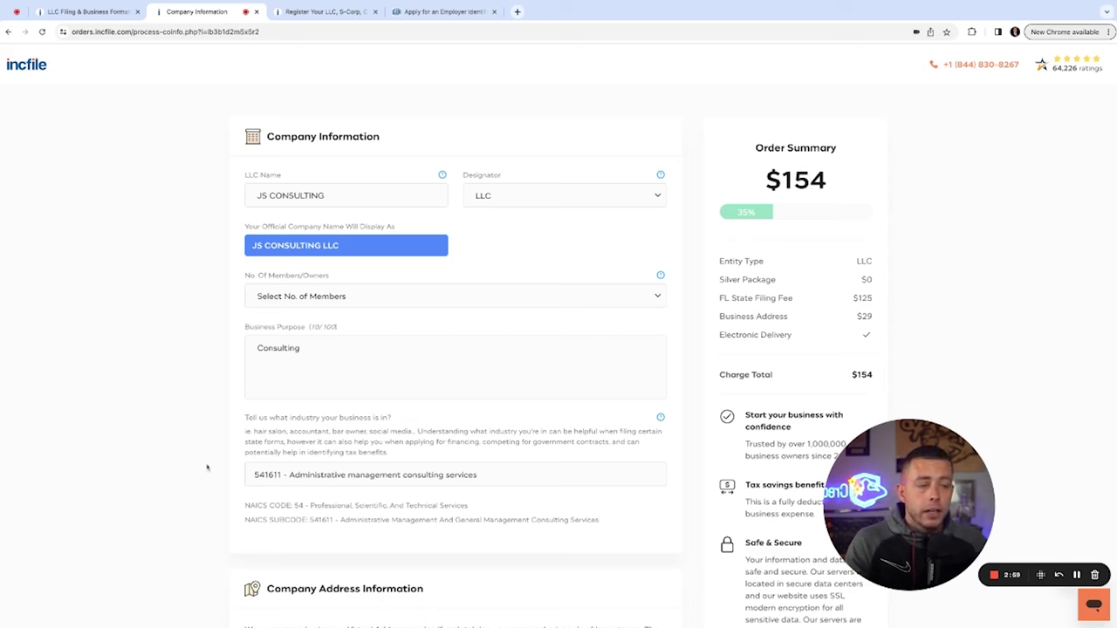
# Provide your own business address, filling it from the suggested Tampa address, and continue
pyautogui.scroll(-4, 212, 463)
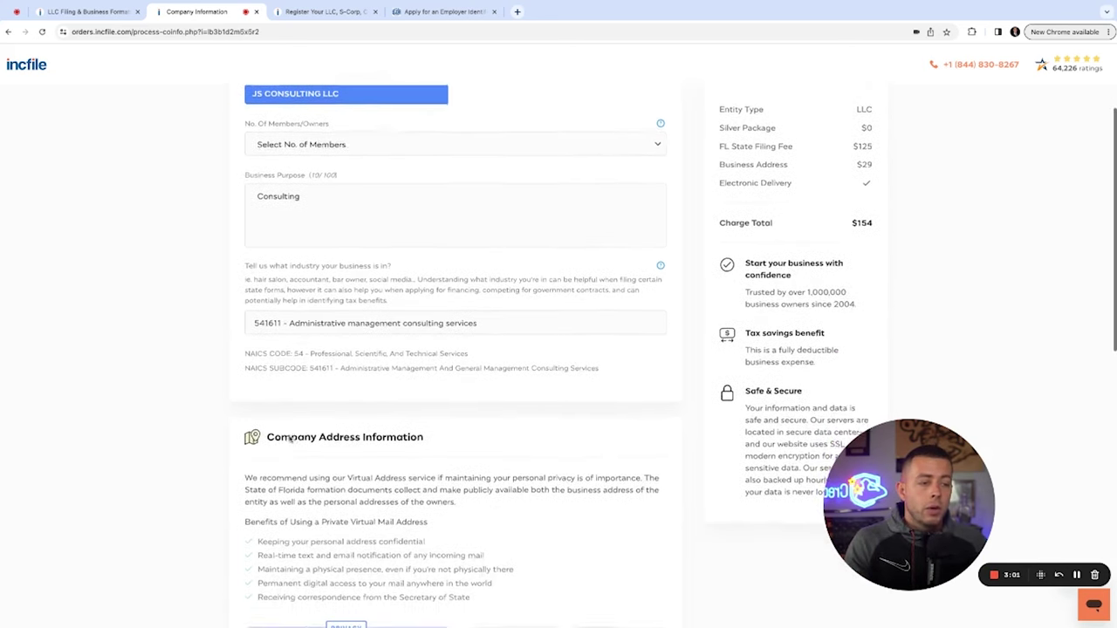
pyautogui.scroll(-3, 349, 524)
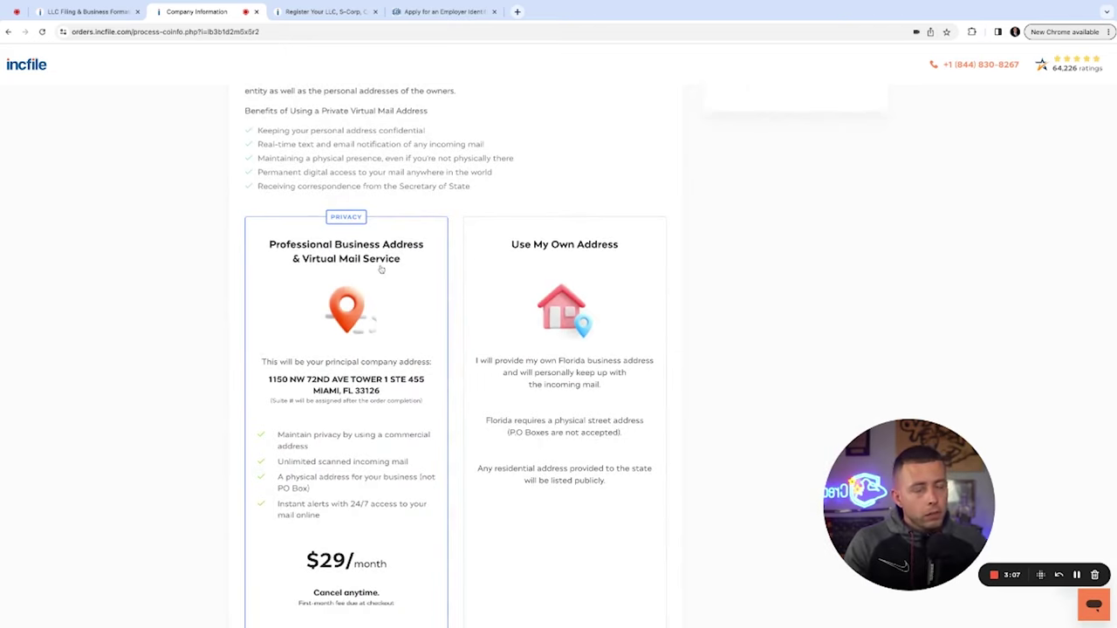
pyautogui.scroll(-1, 380, 269)
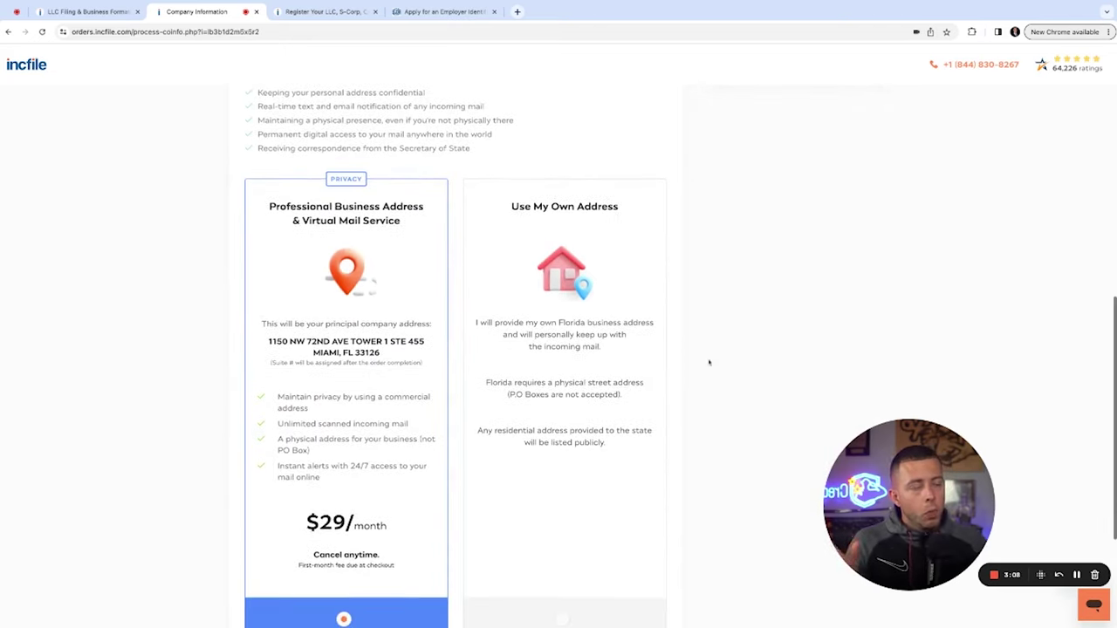
pyautogui.click(575, 372)
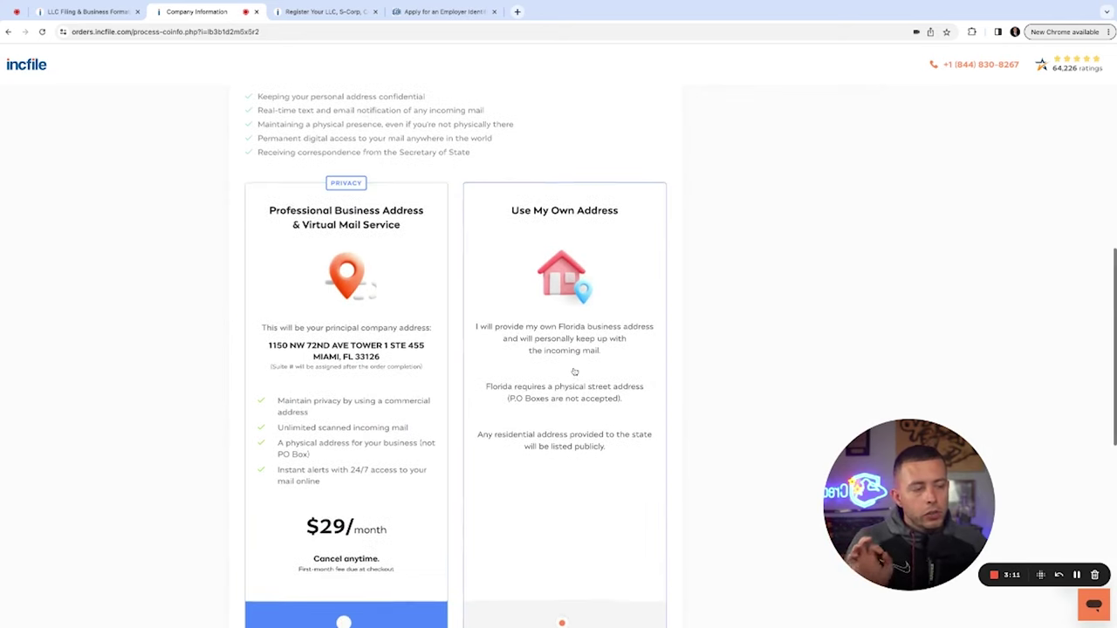
pyautogui.scroll(-2, 574, 372)
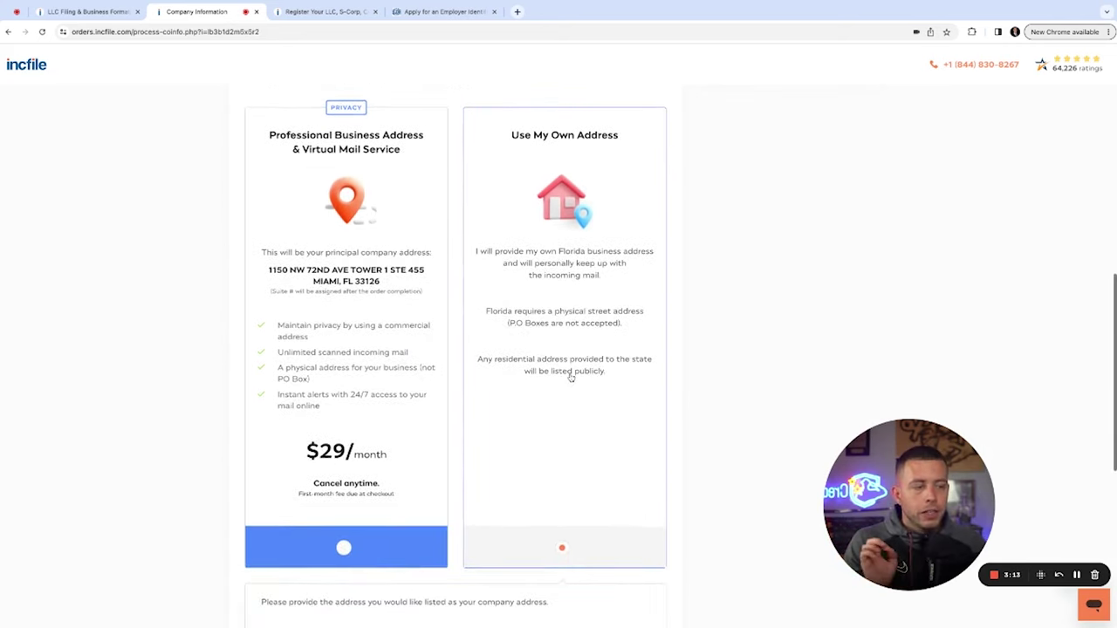
pyautogui.scroll(-6, 569, 371)
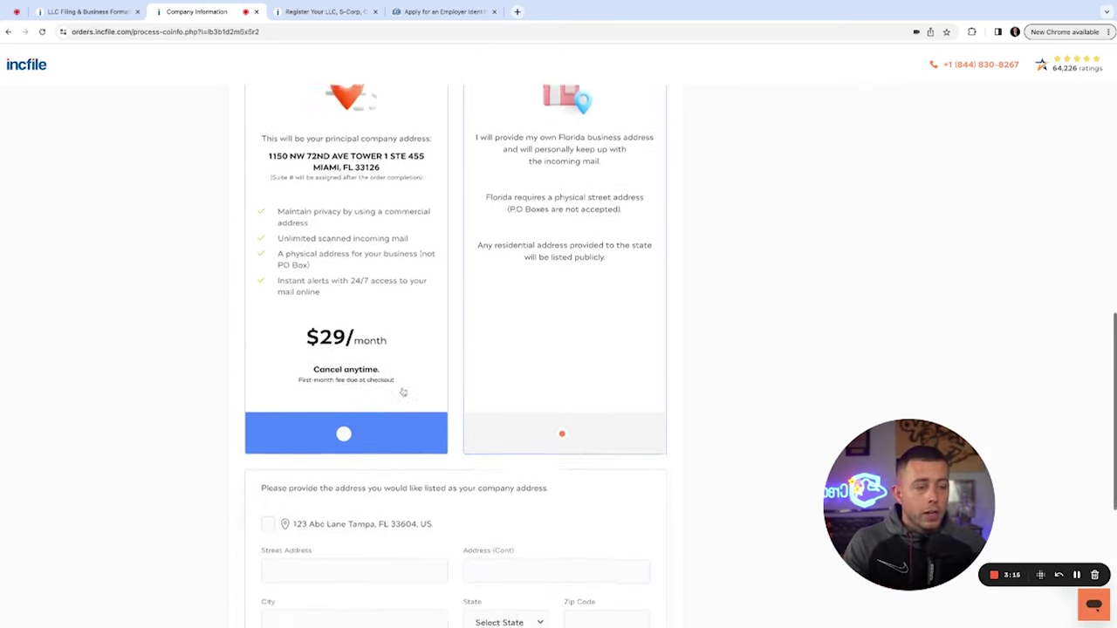
pyautogui.click(268, 399)
pyautogui.scroll(-5, 337, 395)
pyautogui.click(636, 472)
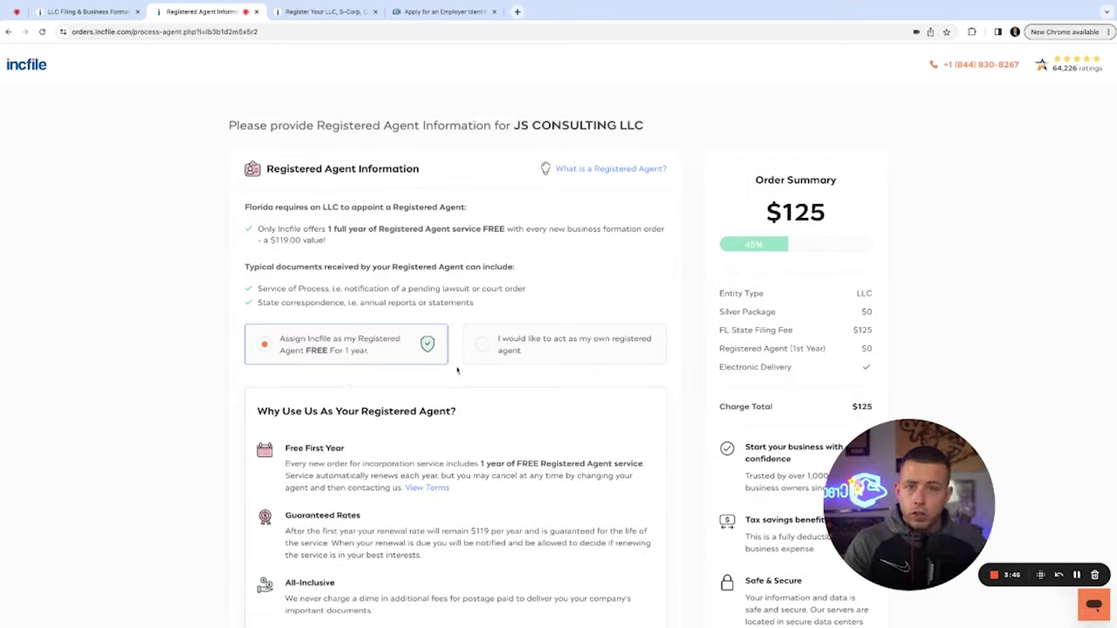
# Select 'I would like to act as my own registered agent' instead of Incfile's service
pyautogui.scroll(-1, 457, 370)
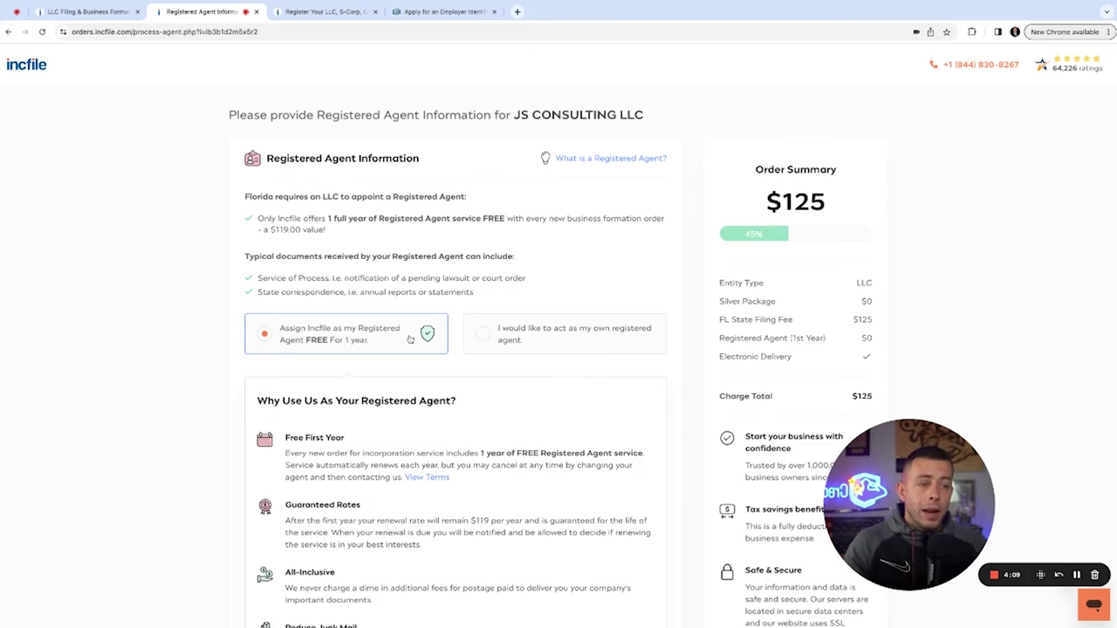
pyautogui.scroll(-1, 407, 336)
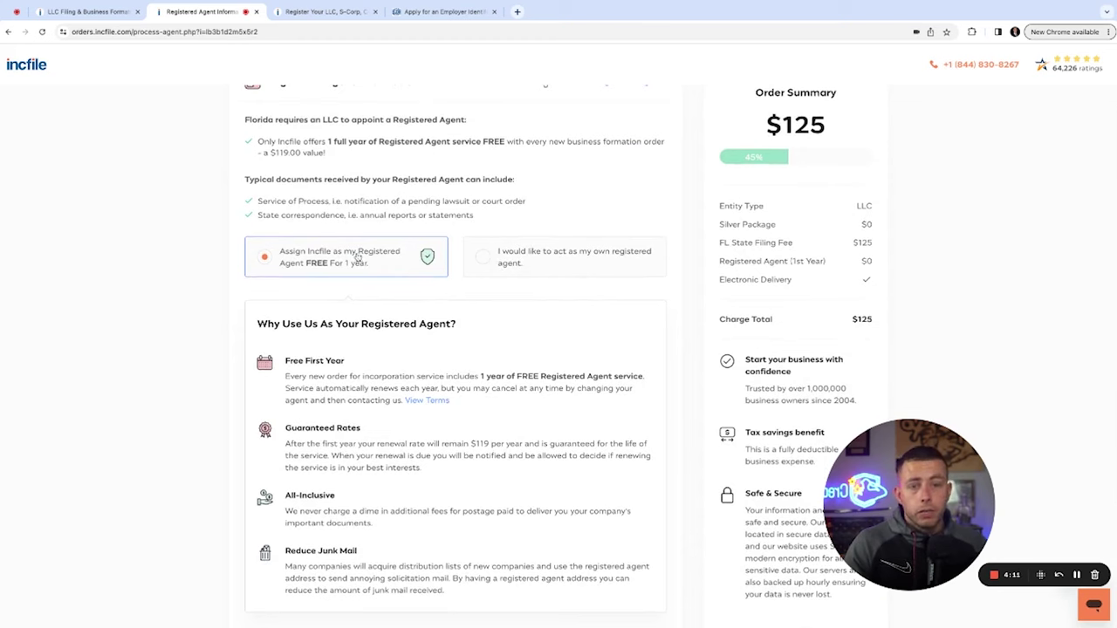
pyautogui.click(503, 264)
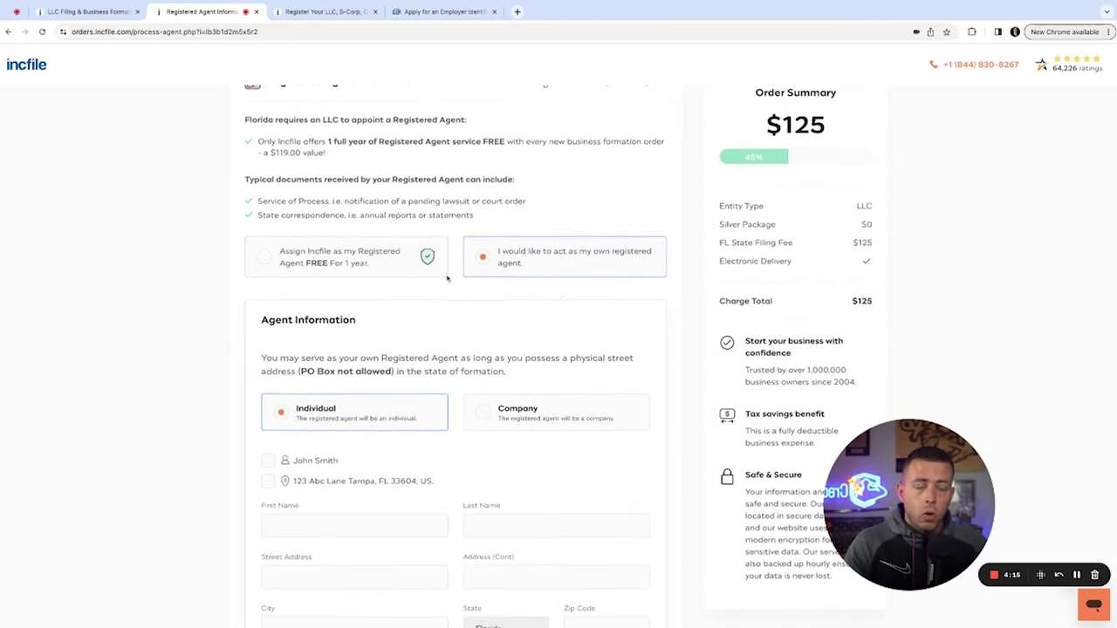
pyautogui.scroll(-1, 447, 279)
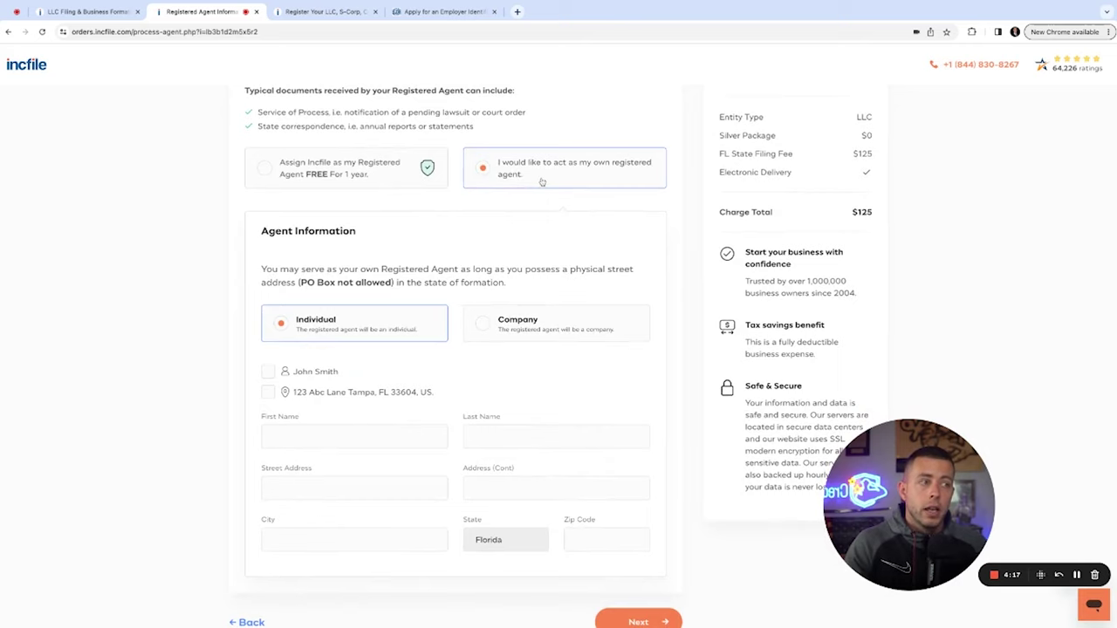
pyautogui.scroll(-1, 533, 188)
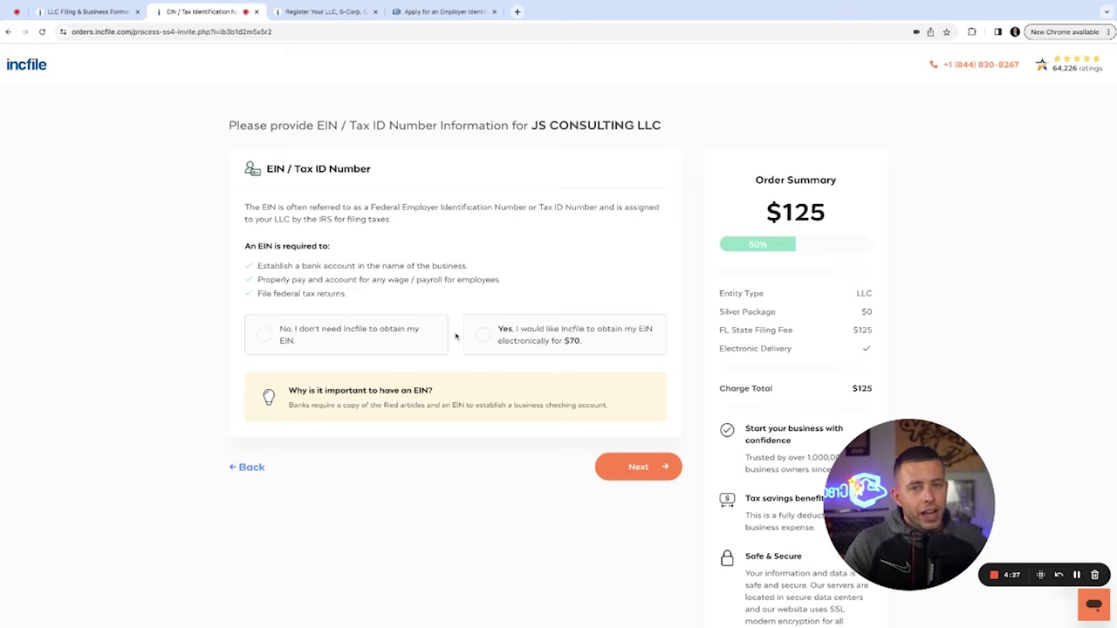
# Decline the EIN and business banking offers and keep free Electronic Delivery
pyautogui.click(387, 334)
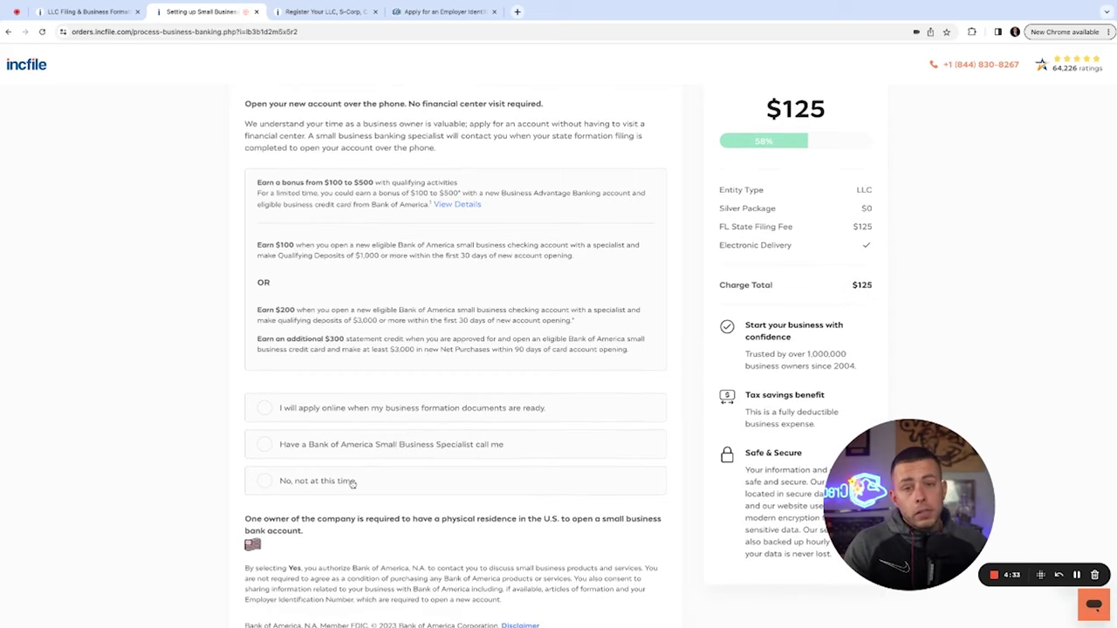
pyautogui.click(351, 483)
pyautogui.scroll(-5, 352, 483)
pyautogui.click(643, 471)
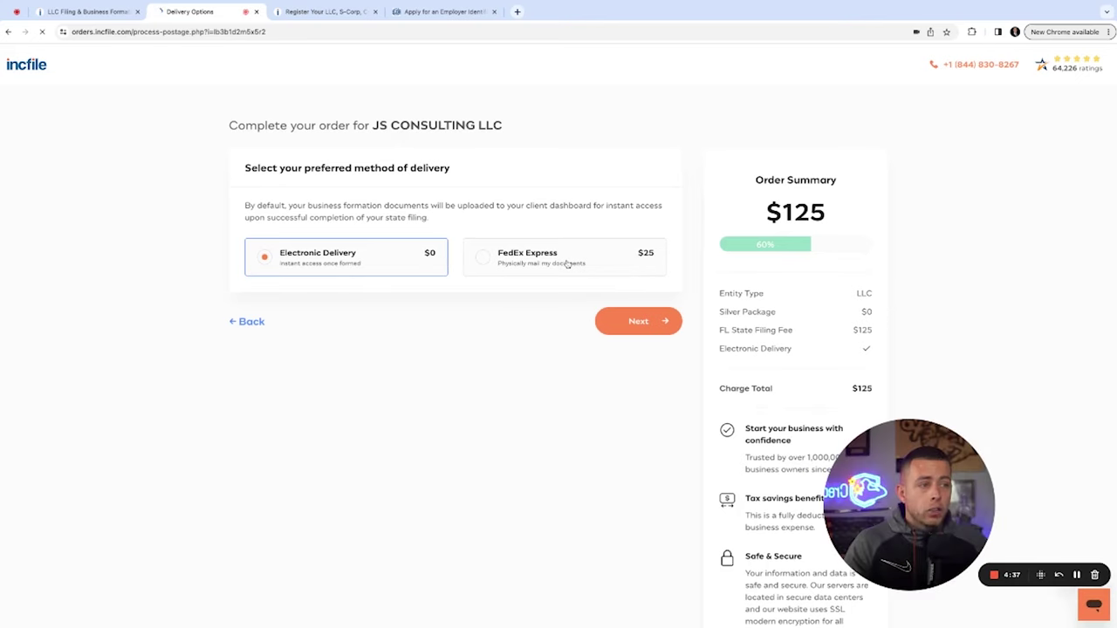
pyautogui.click(638, 321)
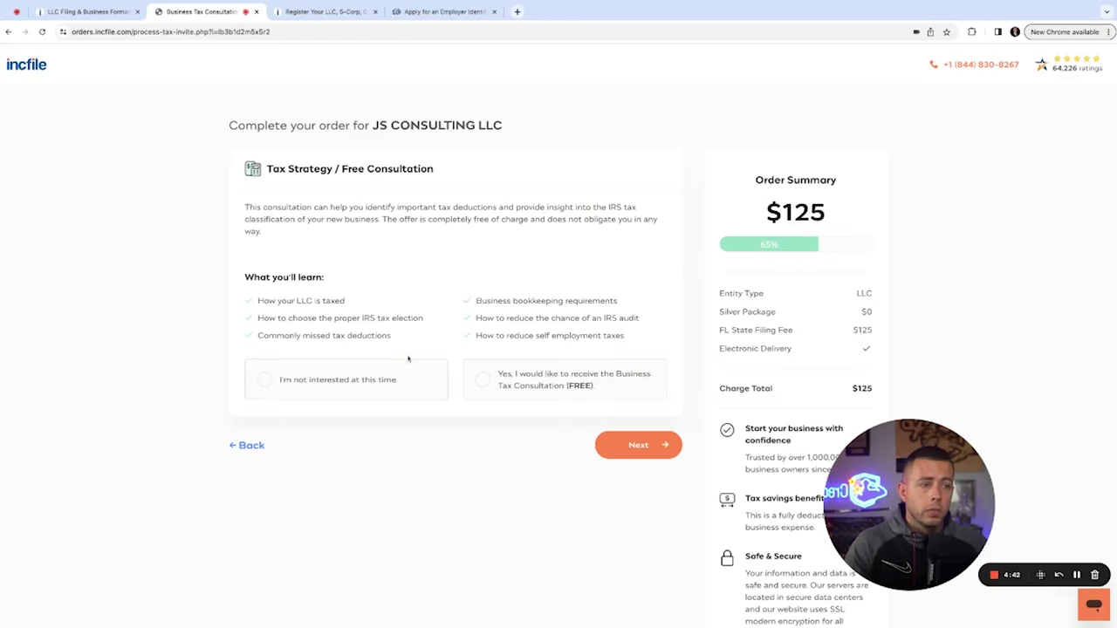
# Decline the free tax consultation and the $99 license research service
pyautogui.click(387, 381)
pyautogui.scroll(-1, 428, 227)
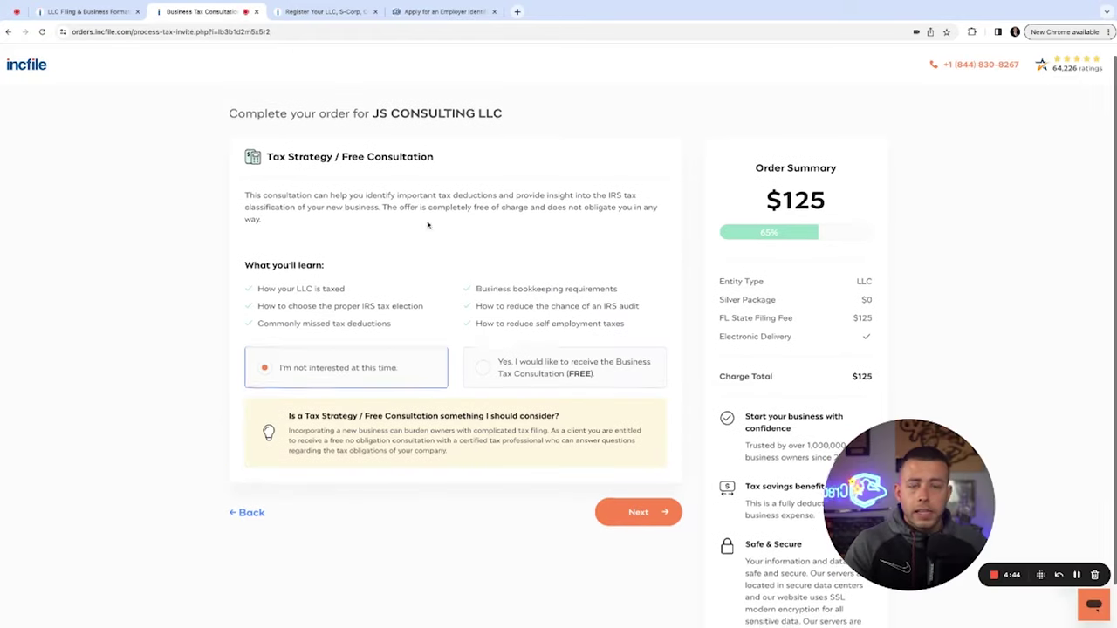
pyautogui.click(647, 519)
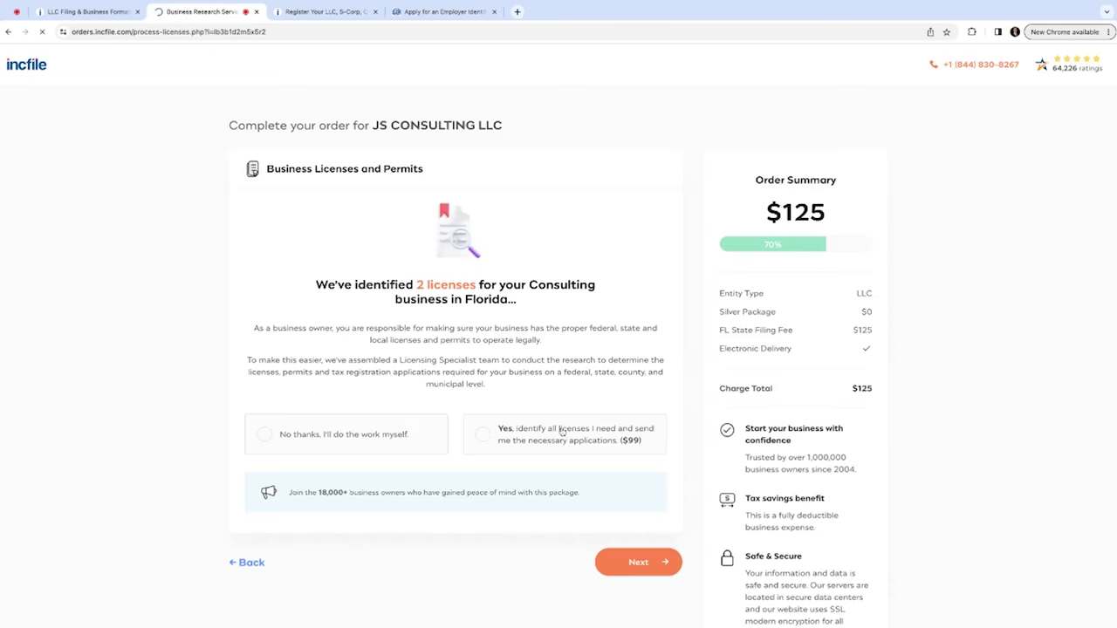
pyautogui.scroll(-1, 430, 404)
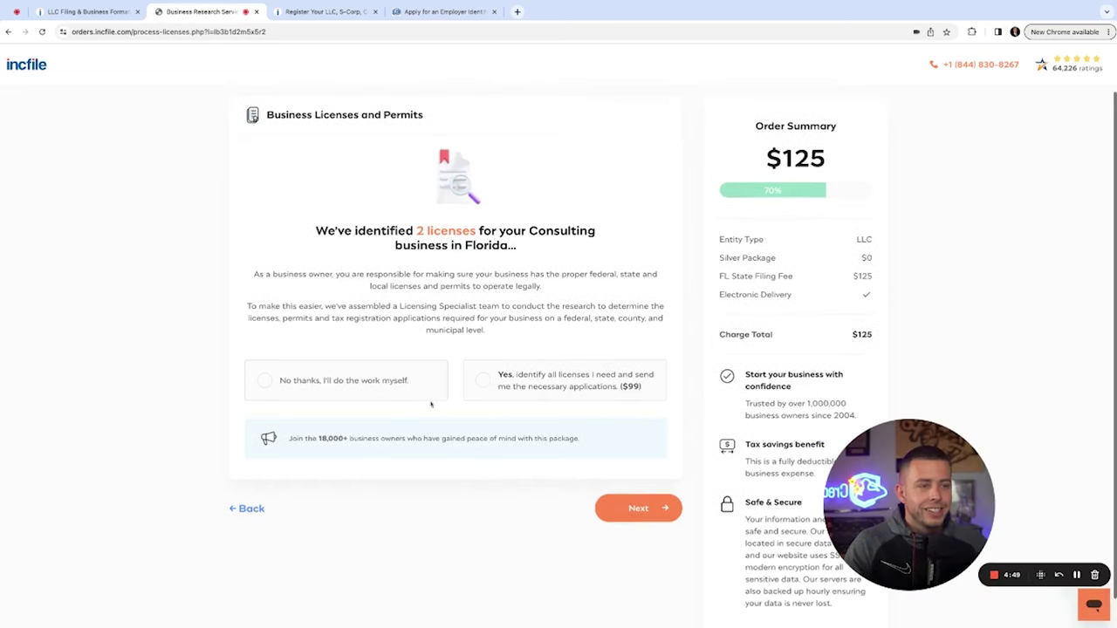
pyautogui.click(388, 380)
pyautogui.click(659, 569)
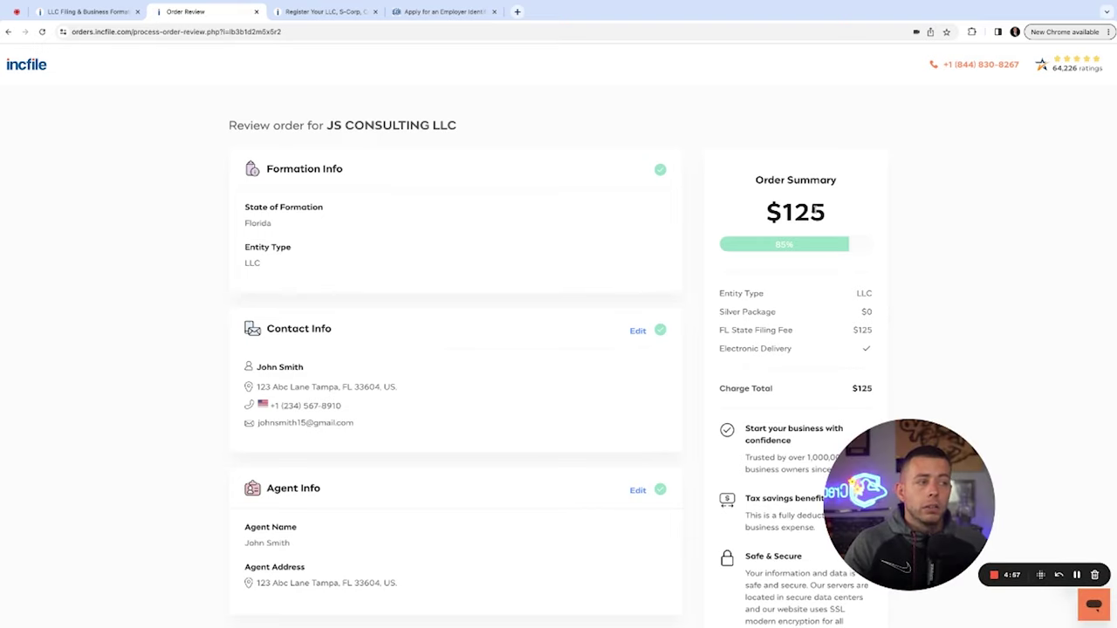
# Scroll through the JS CONSULTING LLC order review
pyautogui.scroll(-10, 673, 287)
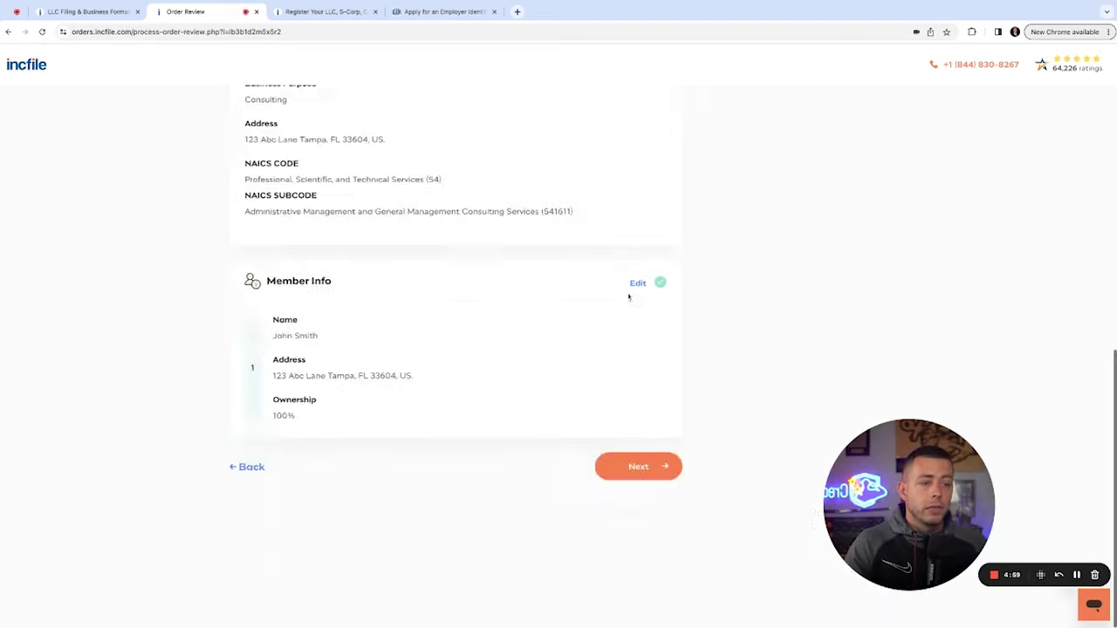
pyautogui.scroll(10, 559, 392)
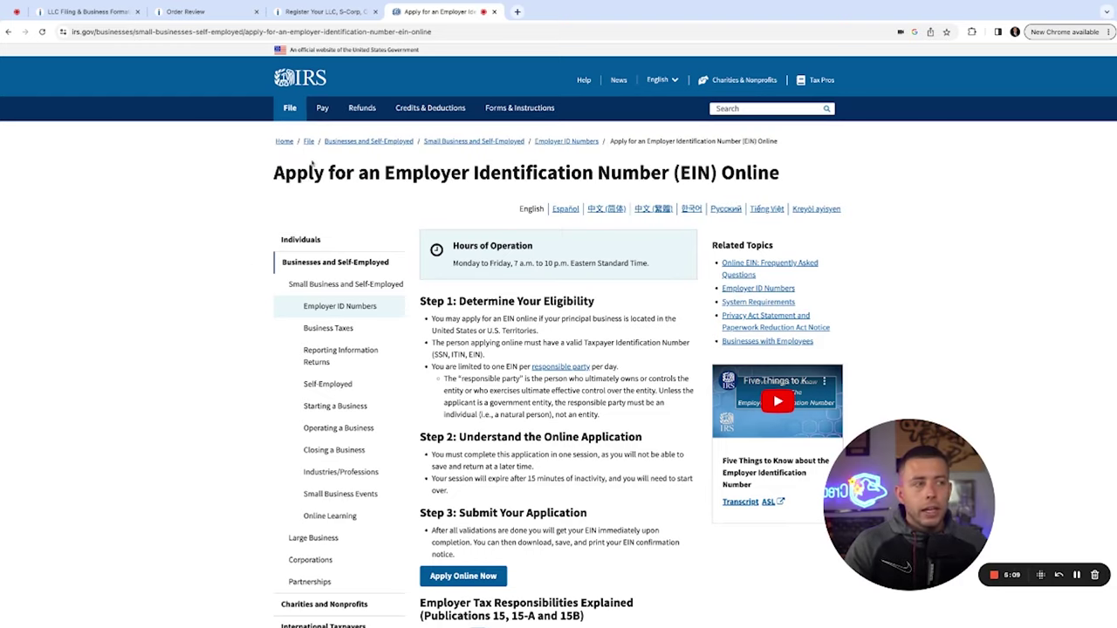
# Highlight the EIN online application's hours of operation, Monday–Friday 7 a.m. to 10 p.m. Eastern
pyautogui.moveTo(447, 269); pyautogui.dragTo(453, 269)
pyautogui.click(640, 261)
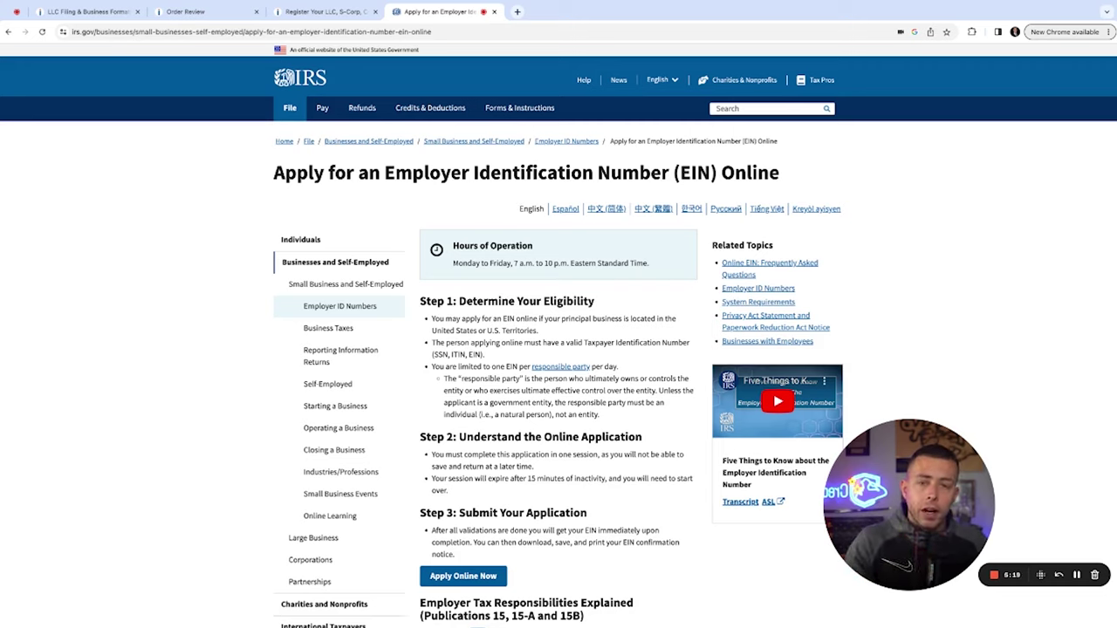
pyautogui.scroll(-1, 558, 331)
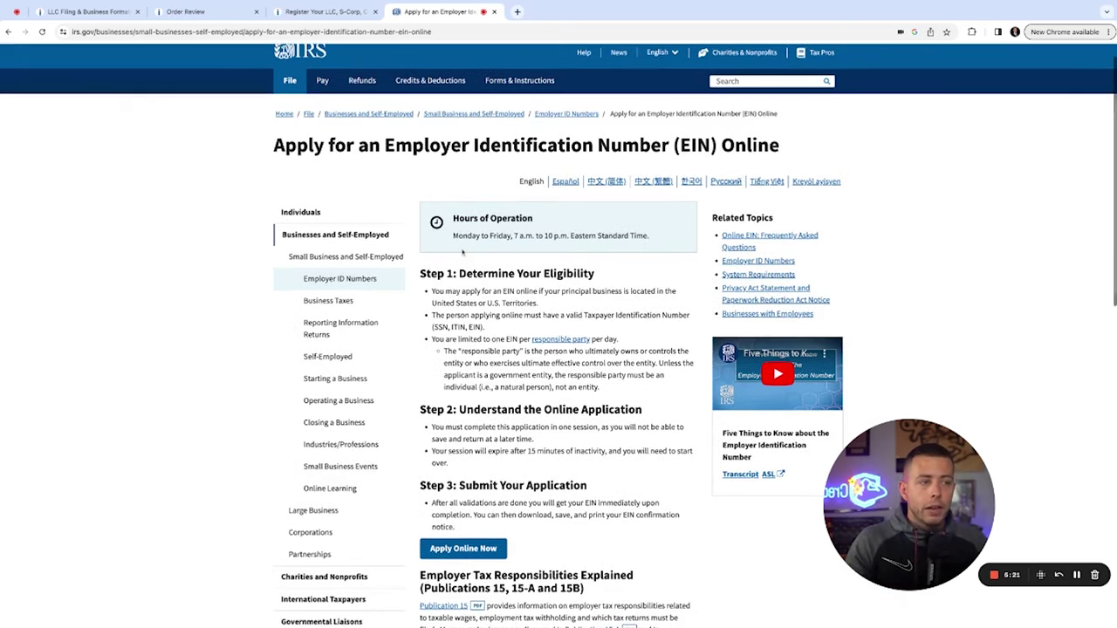
pyautogui.moveTo(451, 218); pyautogui.dragTo(608, 254)
pyautogui.click(608, 254)
pyautogui.scroll(-1, 558, 349)
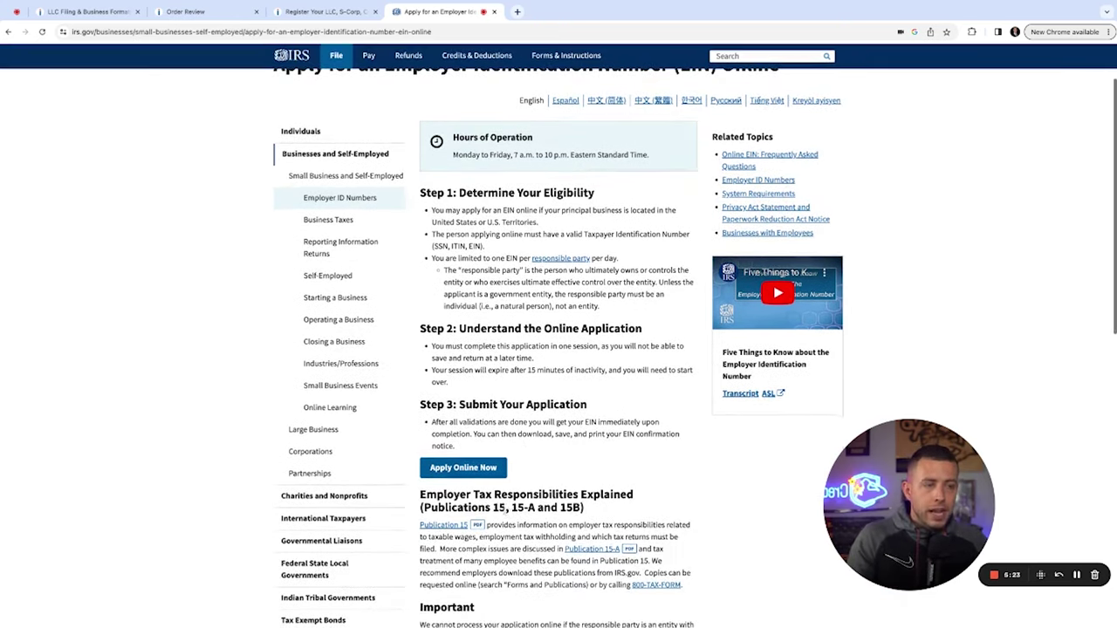
# Start the online EIN application, submit the LLC details and answer No to Form 720
pyautogui.click(463, 468)
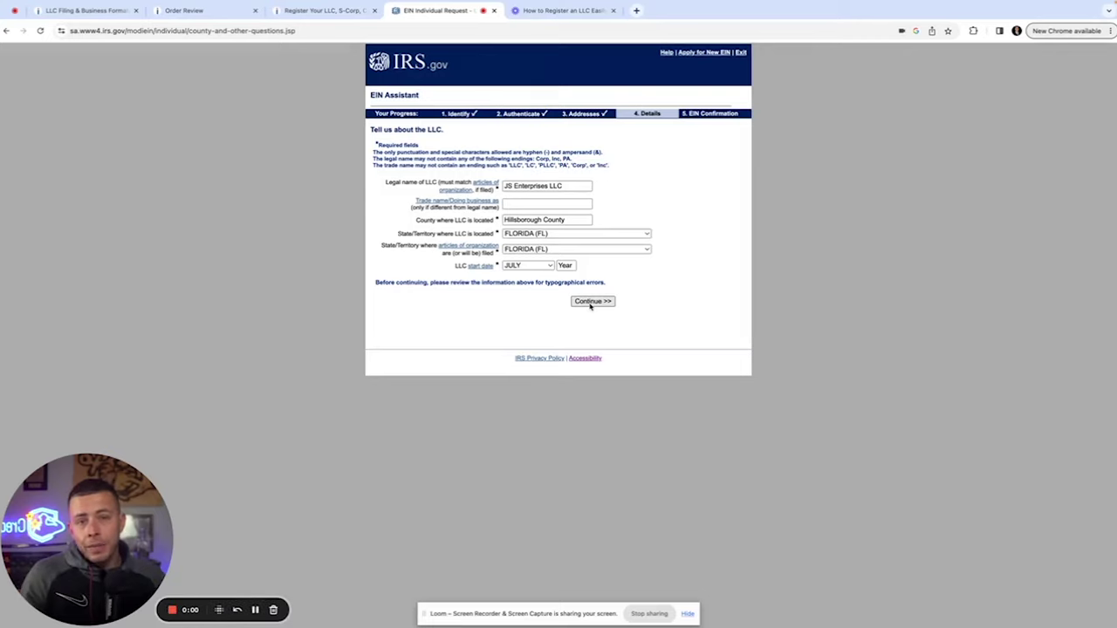
pyautogui.click(592, 301)
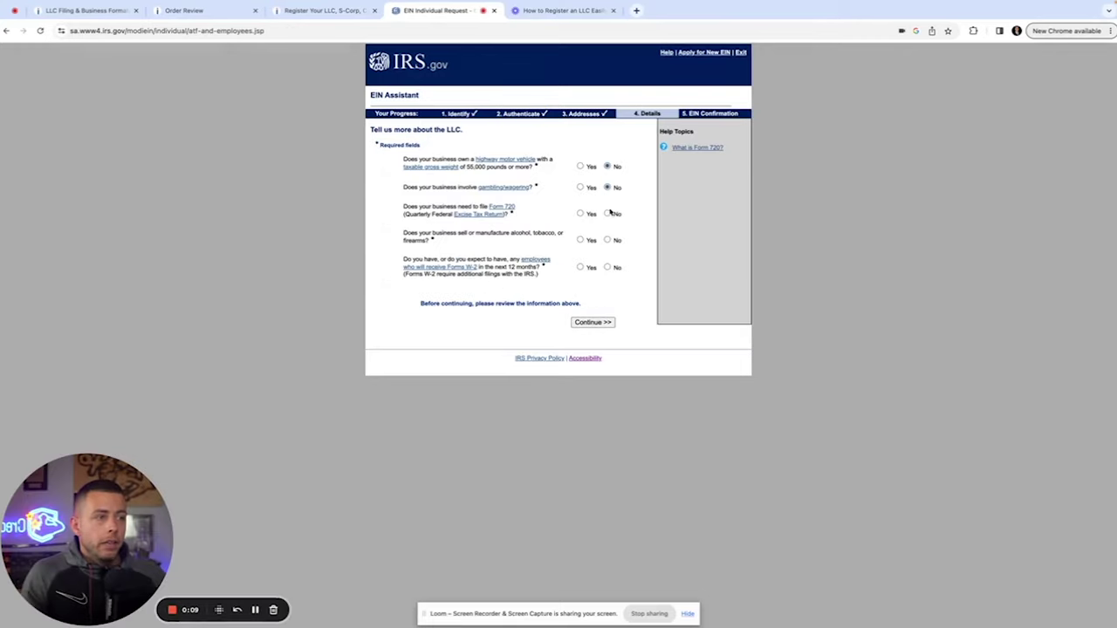
pyautogui.click(608, 214)
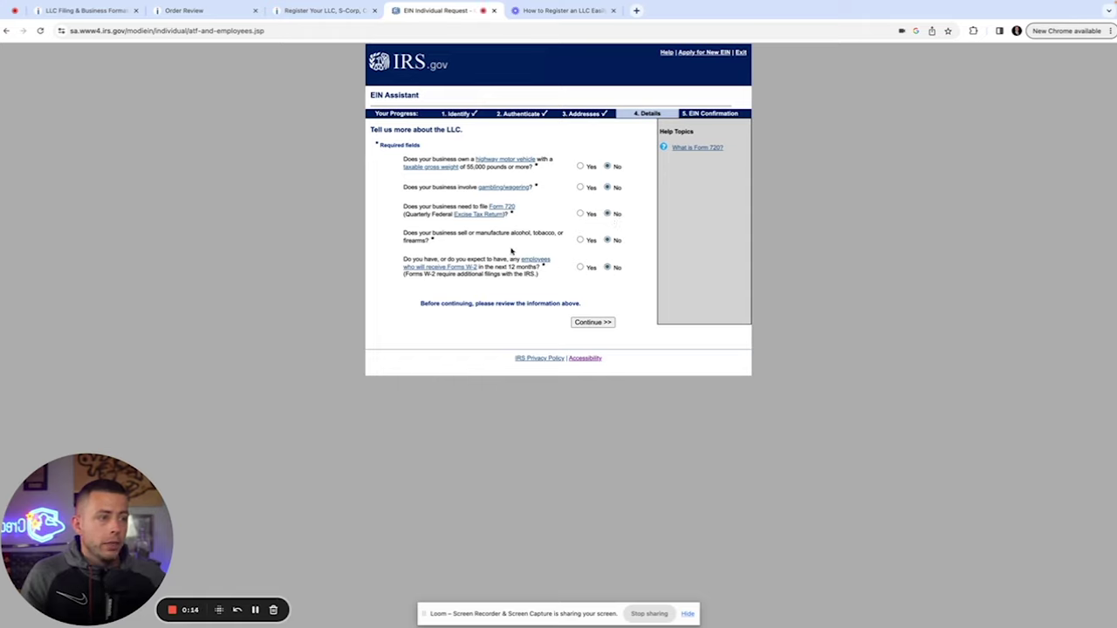
pyautogui.click(583, 323)
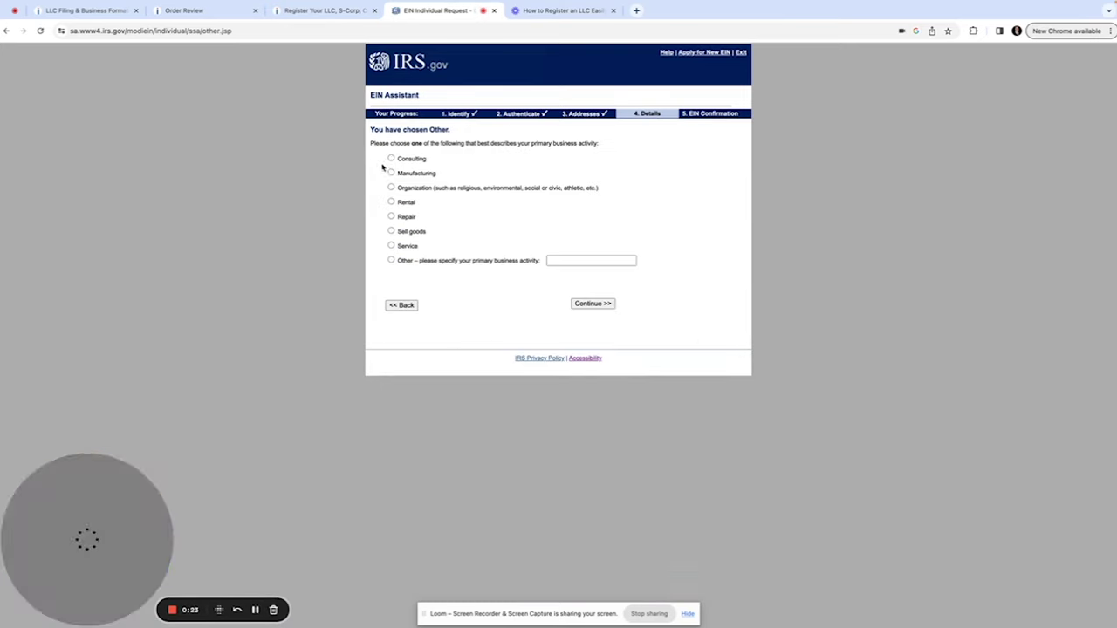
# Choose Other > Consulting as the principal business activity and continue to the summary
pyautogui.click(391, 158)
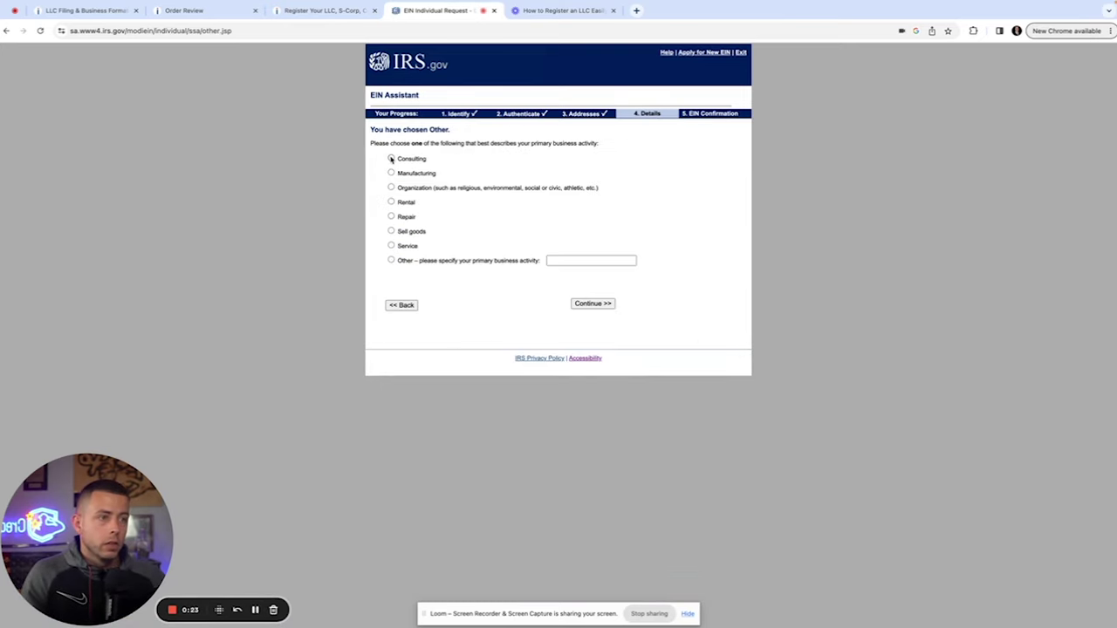
pyautogui.click(612, 305)
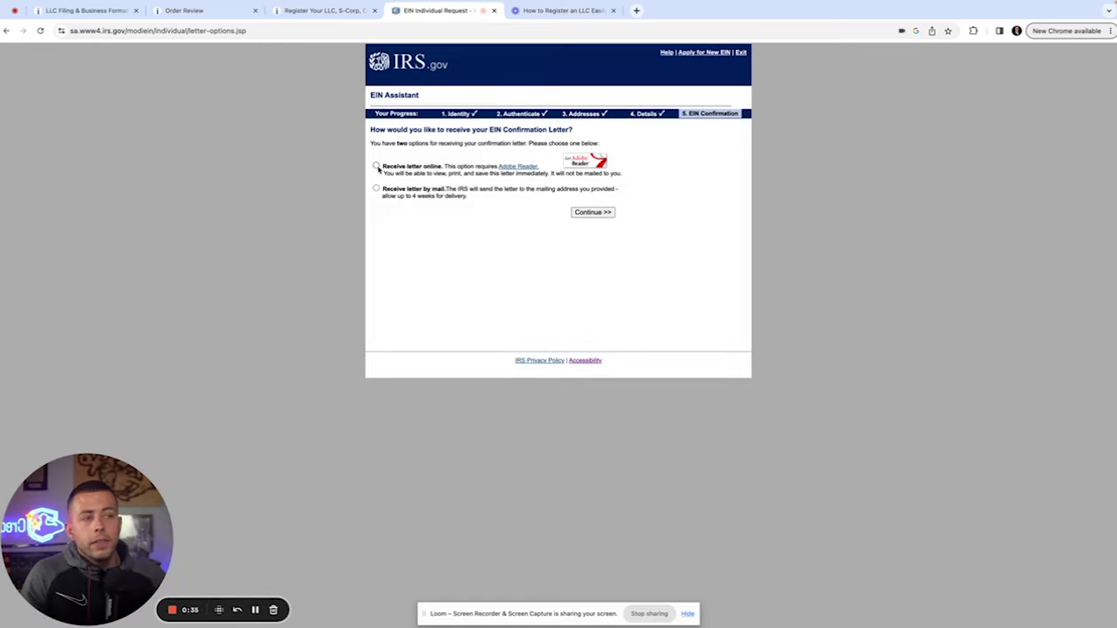
pyautogui.click(592, 213)
pyautogui.scroll(-1, 606, 357)
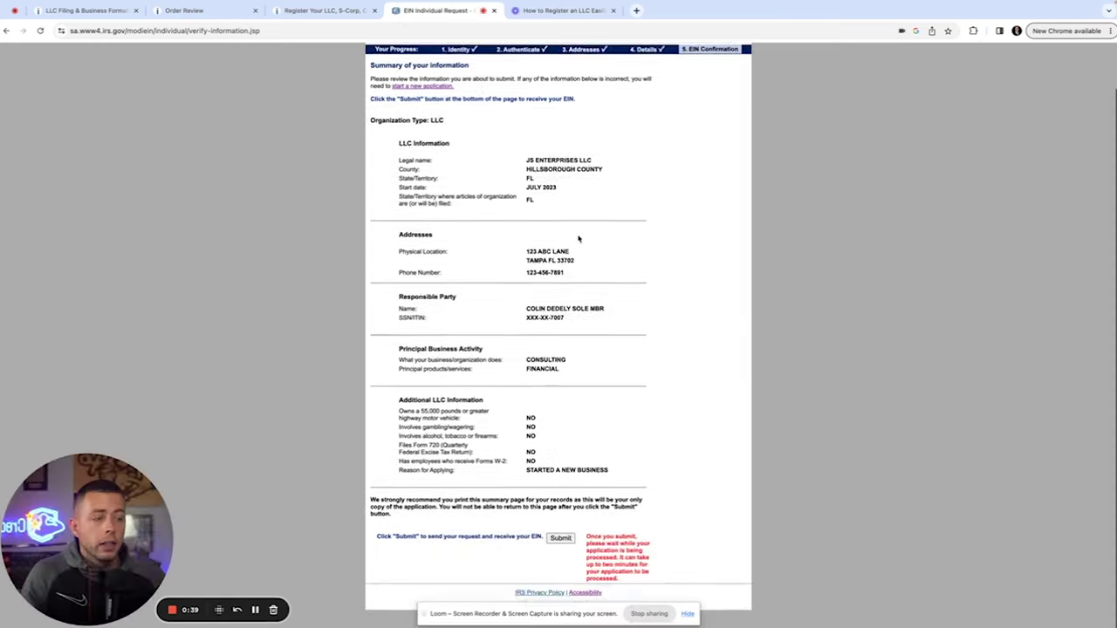
pyautogui.scroll(1, 580, 497)
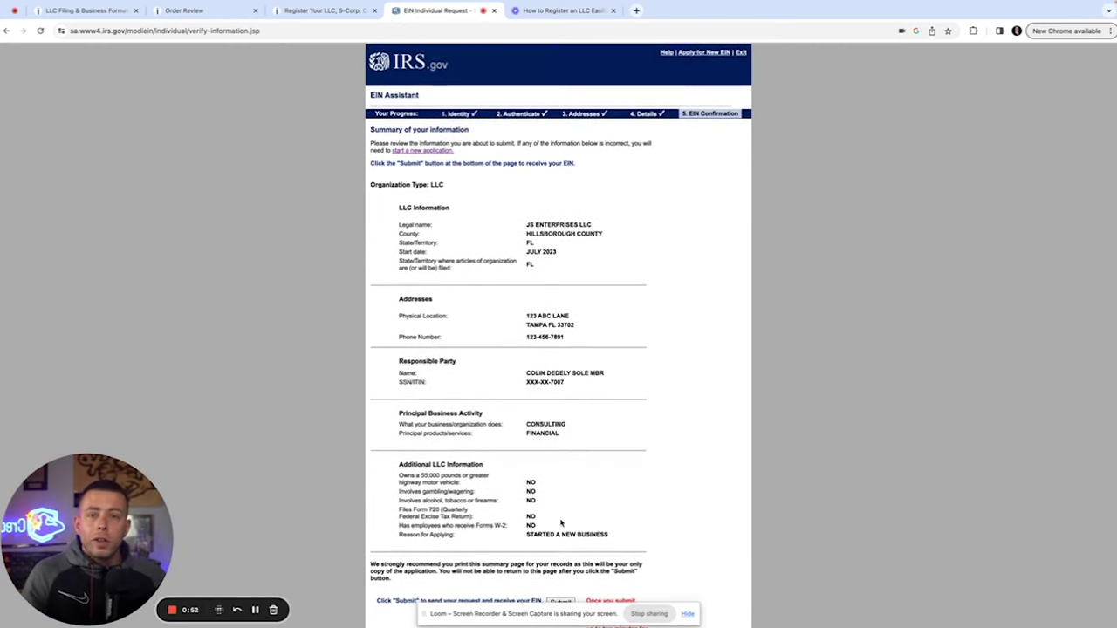